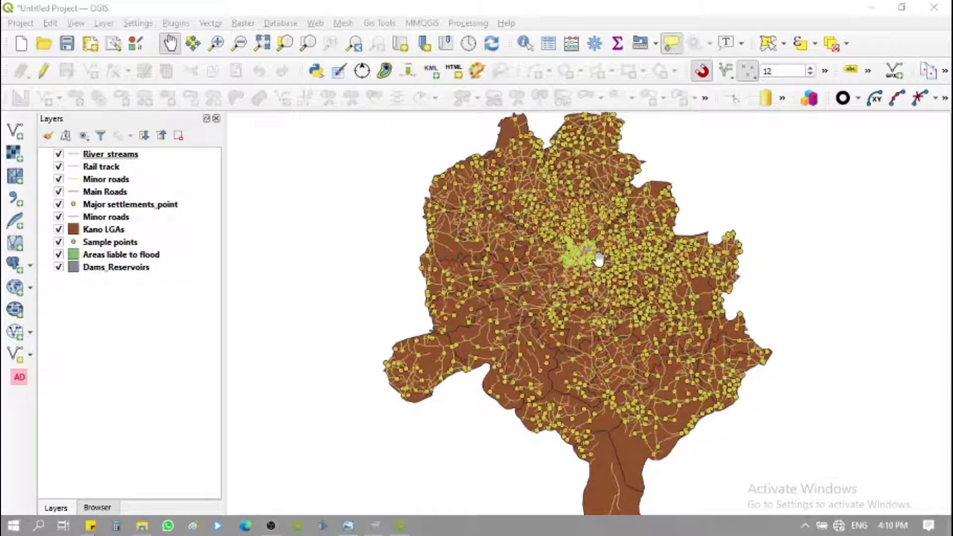
Hide the River_streams, Rail track, Main Roads, Major settlements_point and both Minor roads layers, keeping Kano LGAs shown.
scroll(595, 257, up, 3)
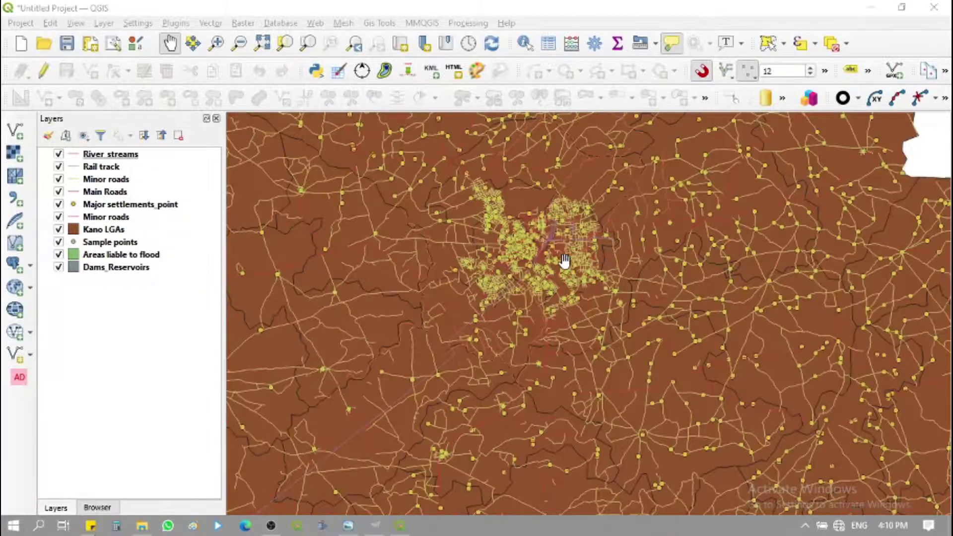
drag(550, 262, 564, 299)
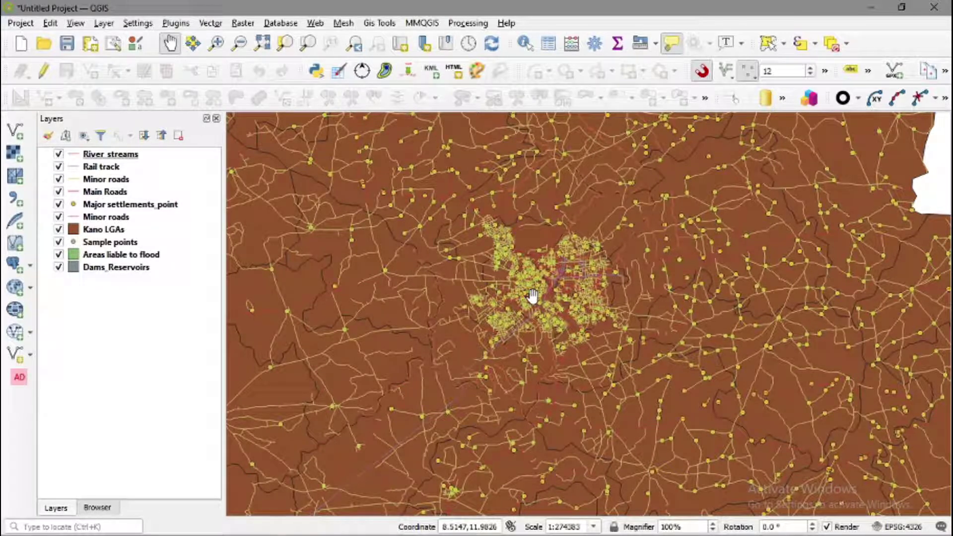
scroll(559, 292, up, 1)
drag(493, 283, 520, 319)
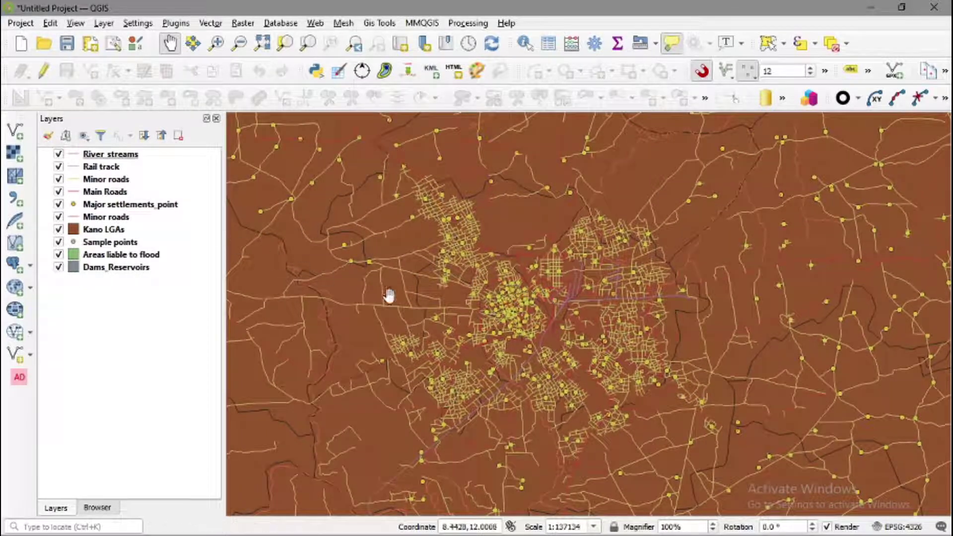
click(59, 155)
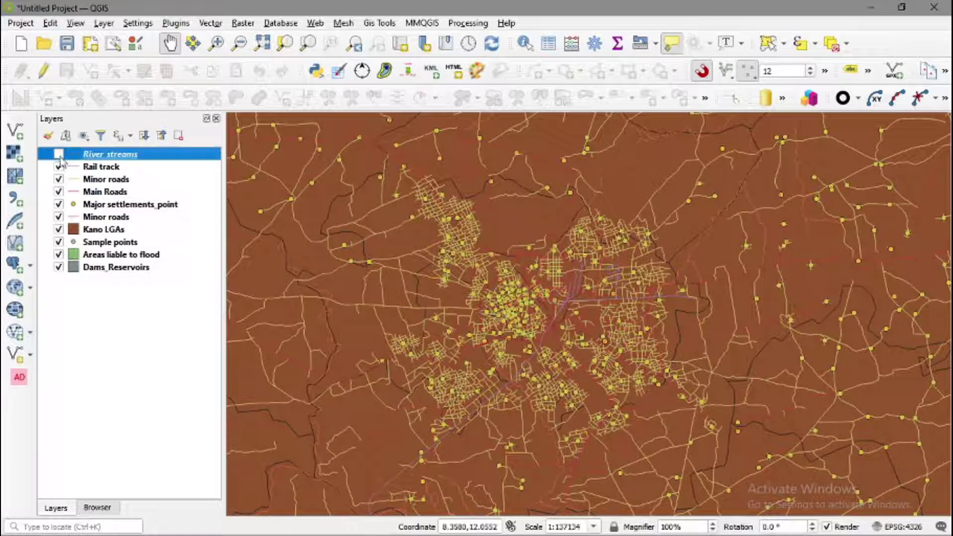
click(59, 167)
click(58, 180)
click(58, 192)
click(59, 204)
click(59, 217)
click(59, 229)
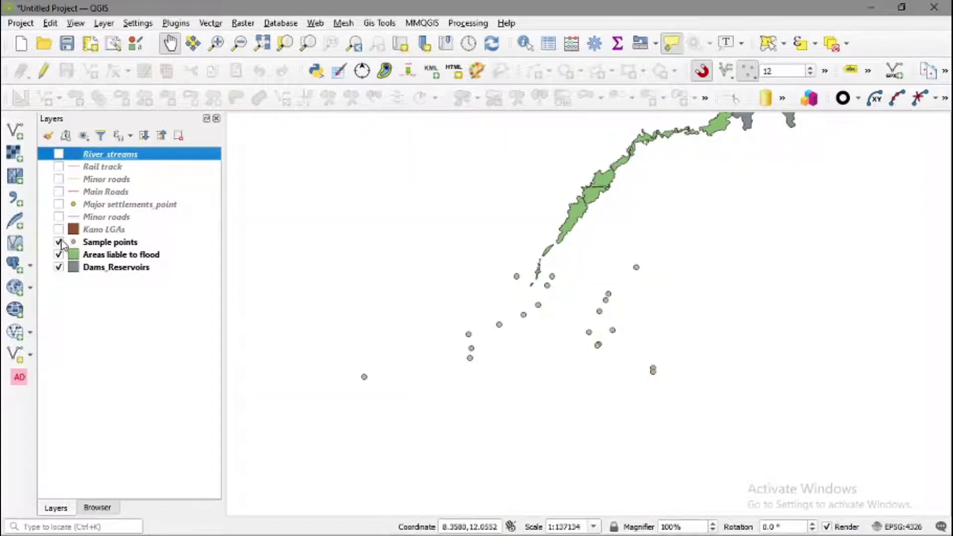
click(59, 229)
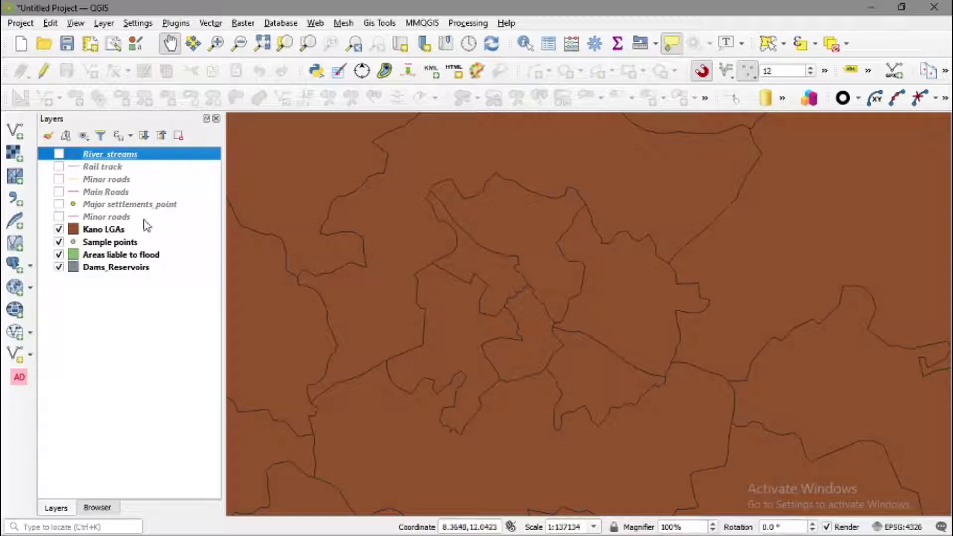
click(108, 231)
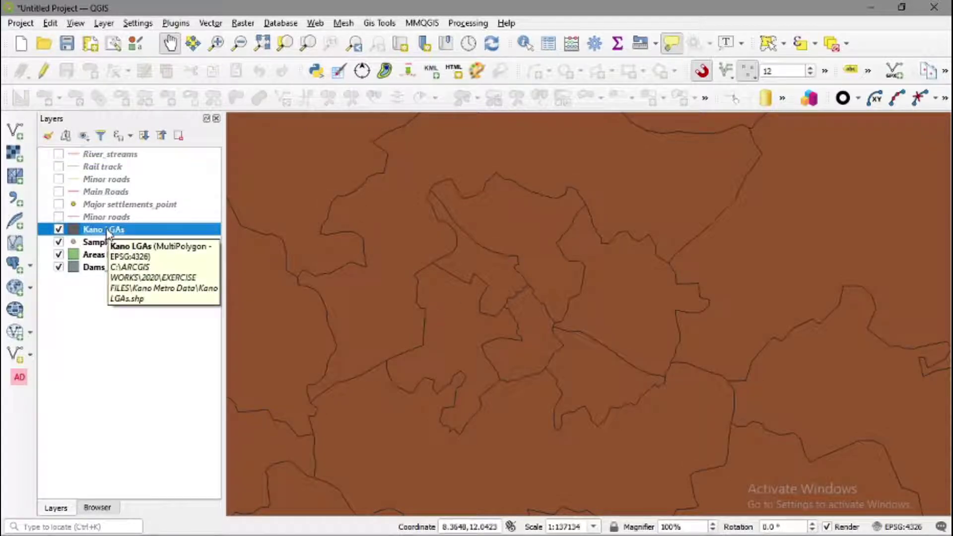
scroll(494, 302, down, 1)
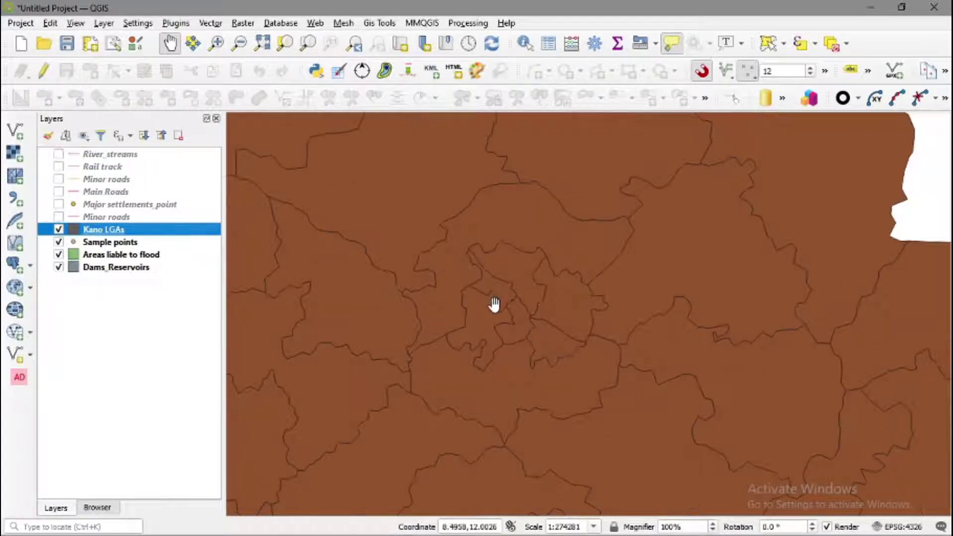
mouse_move(495, 306)
mouse_move(511, 328)
click(106, 217)
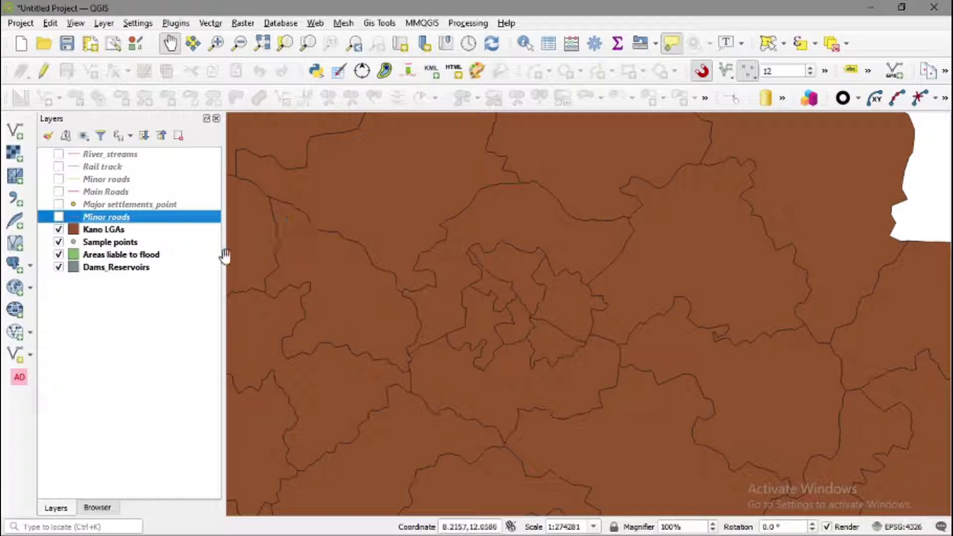
click(130, 255)
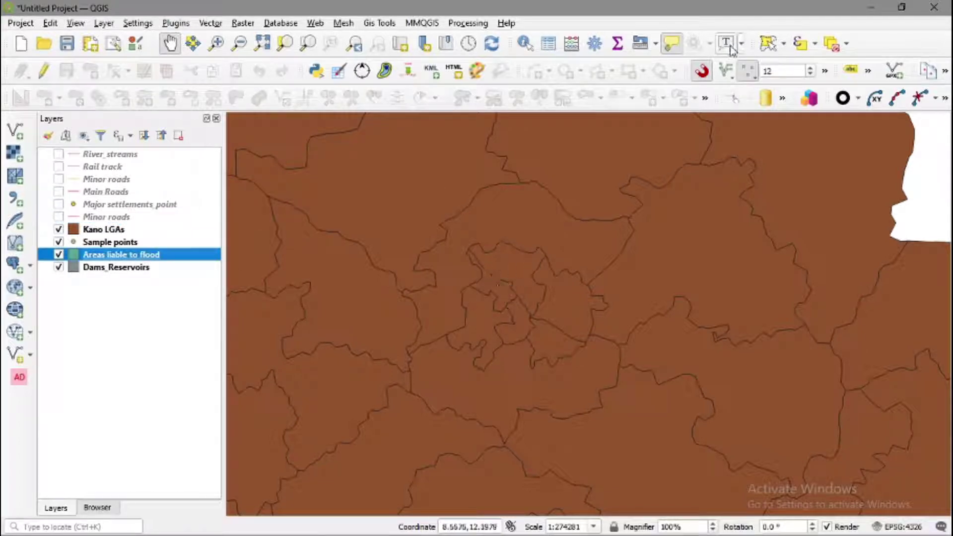
Select the Ungogo polygon in the Kano LGAs layer with the feature selection tool.
click(783, 44)
click(805, 63)
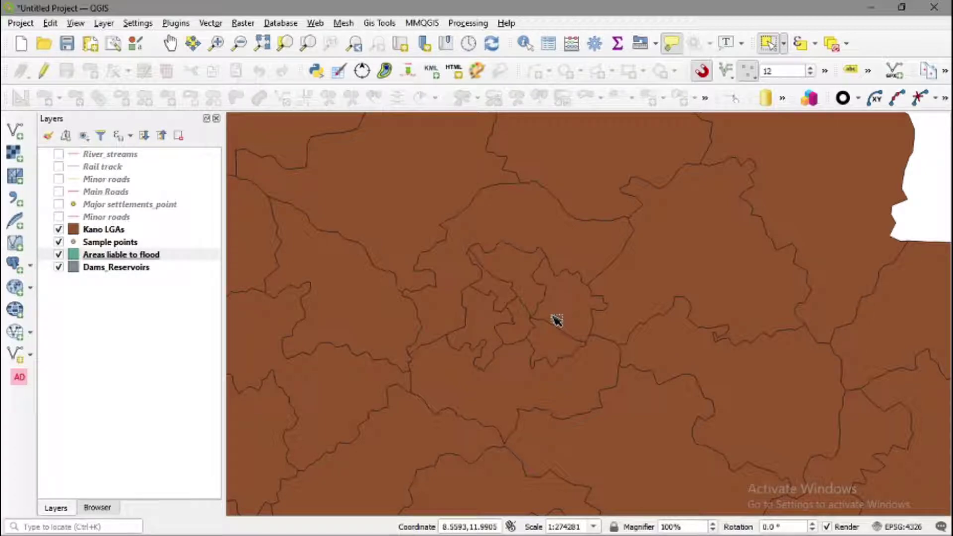
drag(556, 320, 531, 323)
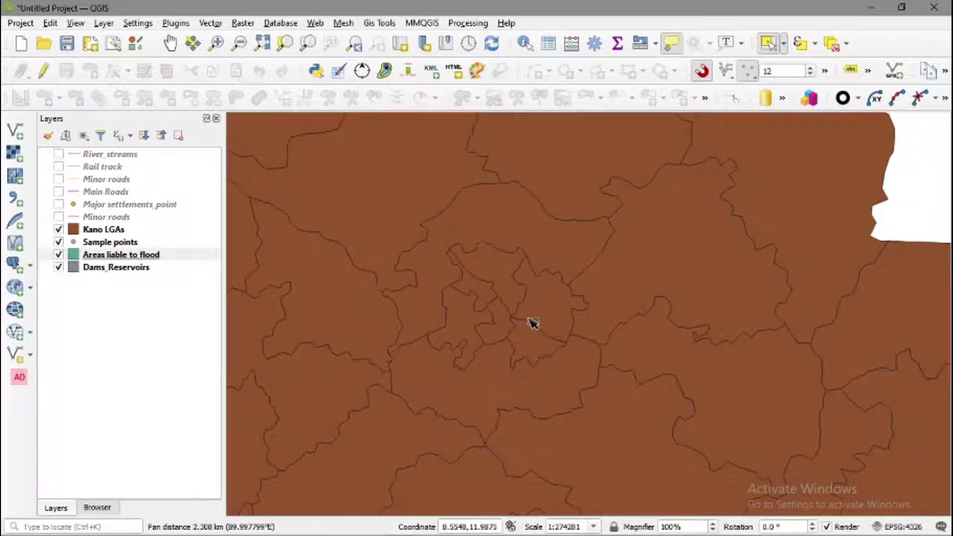
click(110, 259)
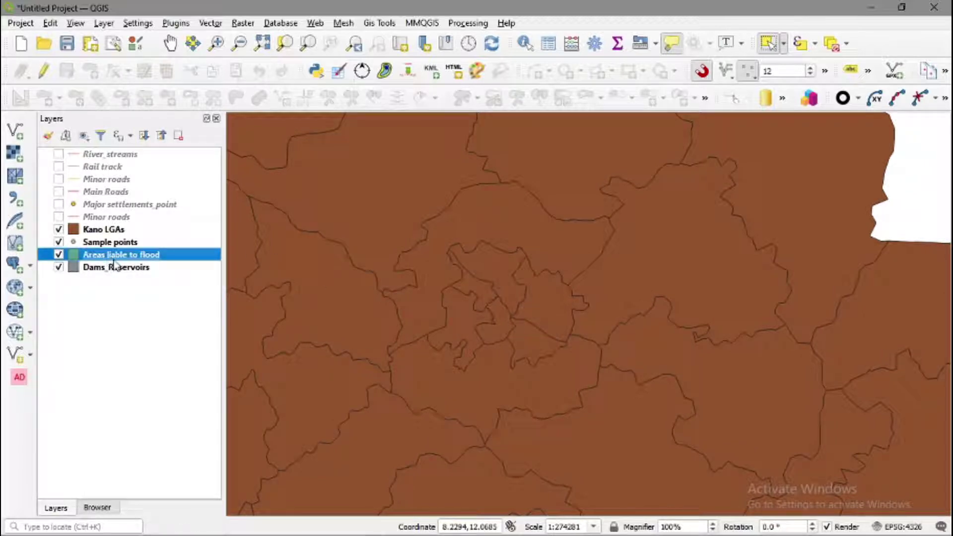
scroll(538, 318, down, 1)
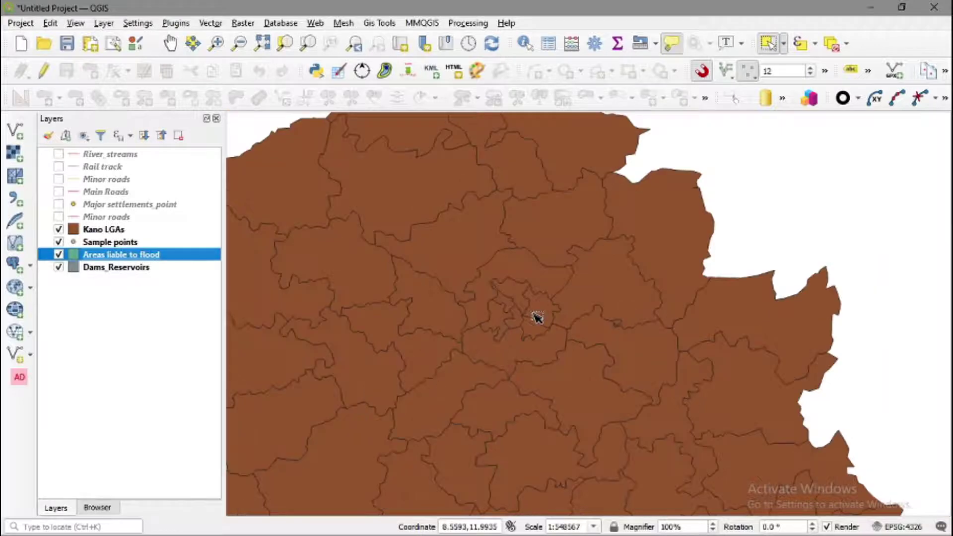
scroll(516, 316, up, 1)
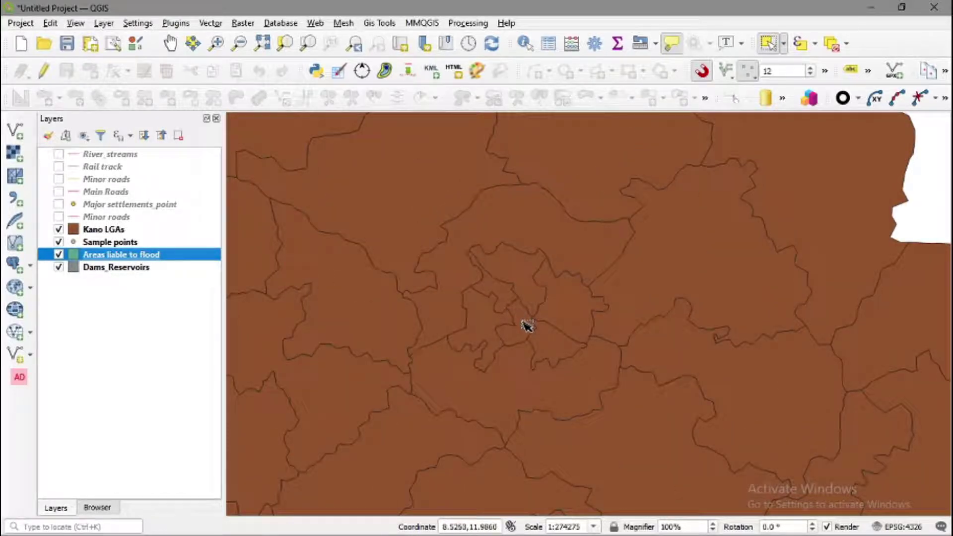
click(131, 231)
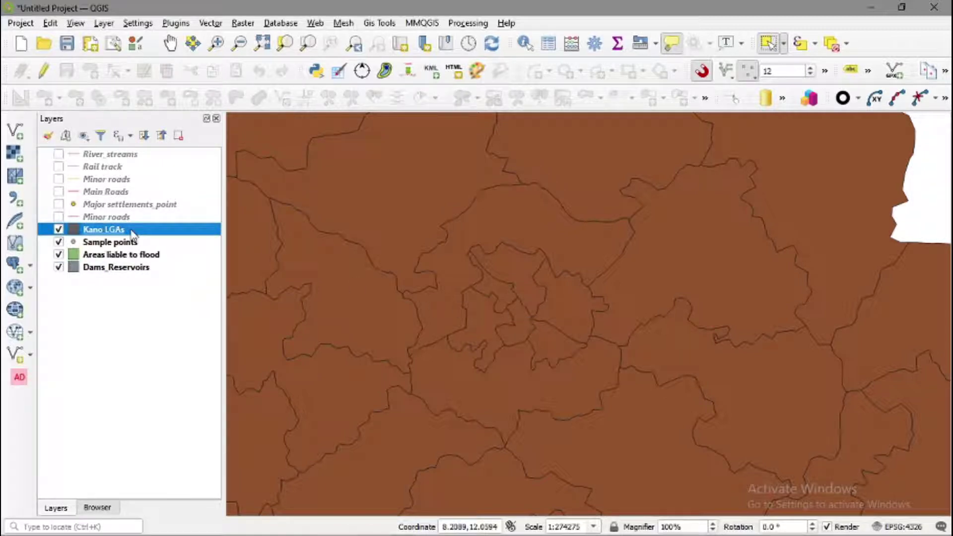
click(495, 237)
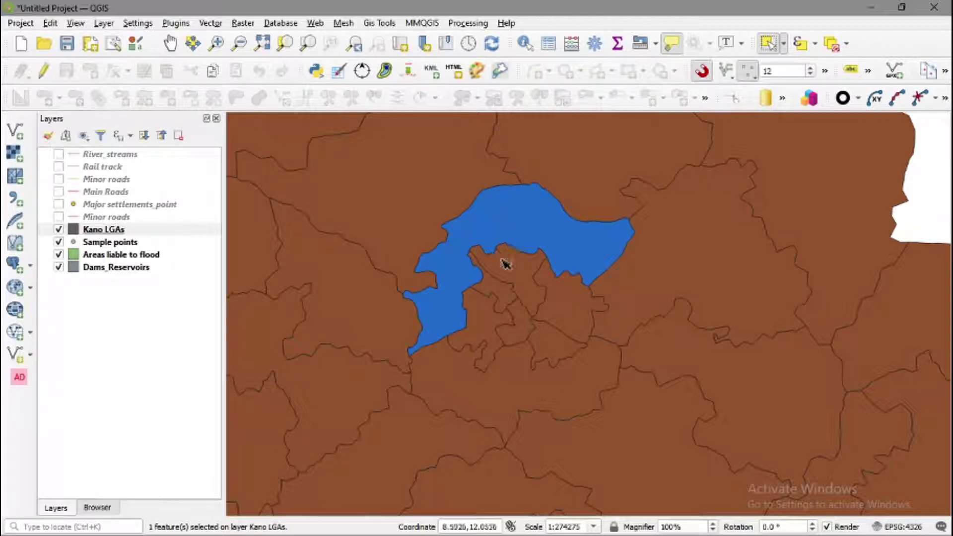
mouse_move(512, 273)
mouse_move(502, 221)
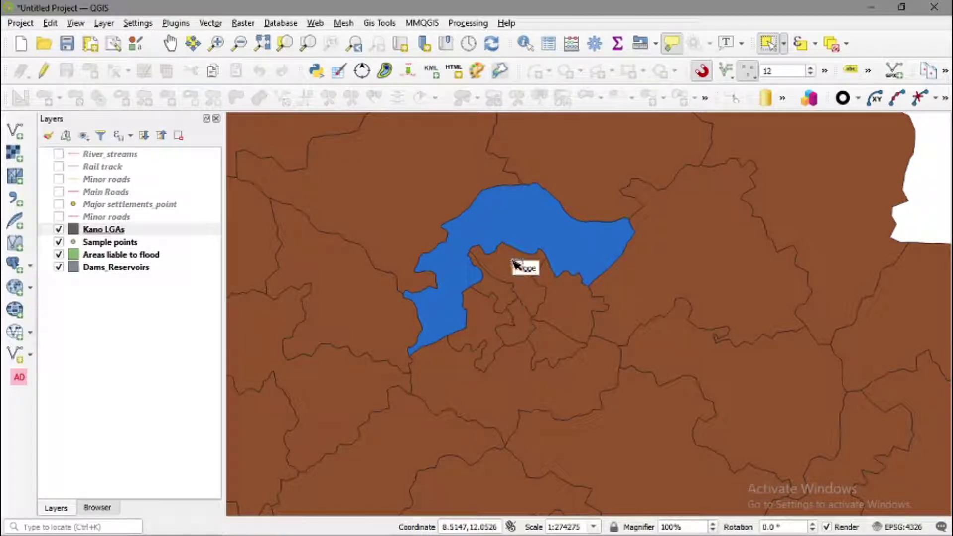
click(546, 234)
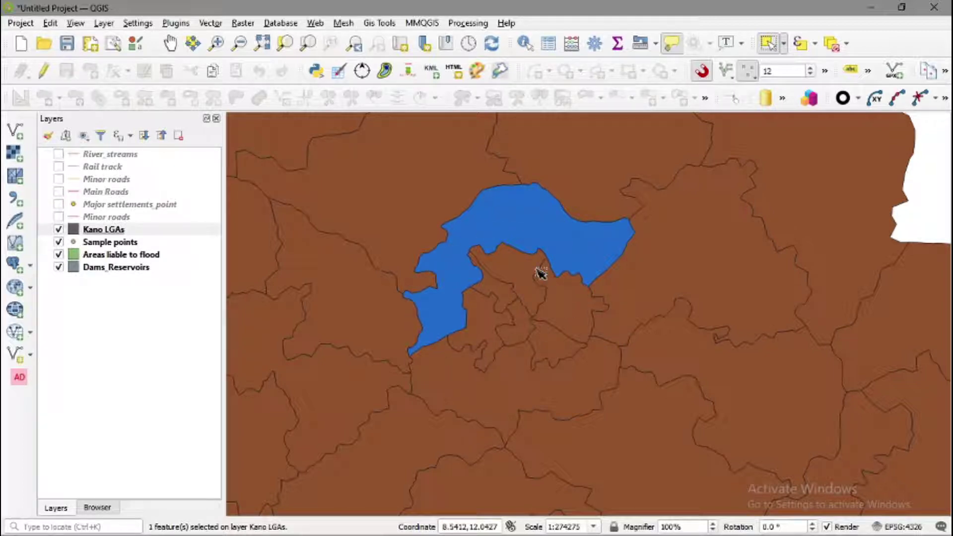
mouse_move(541, 274)
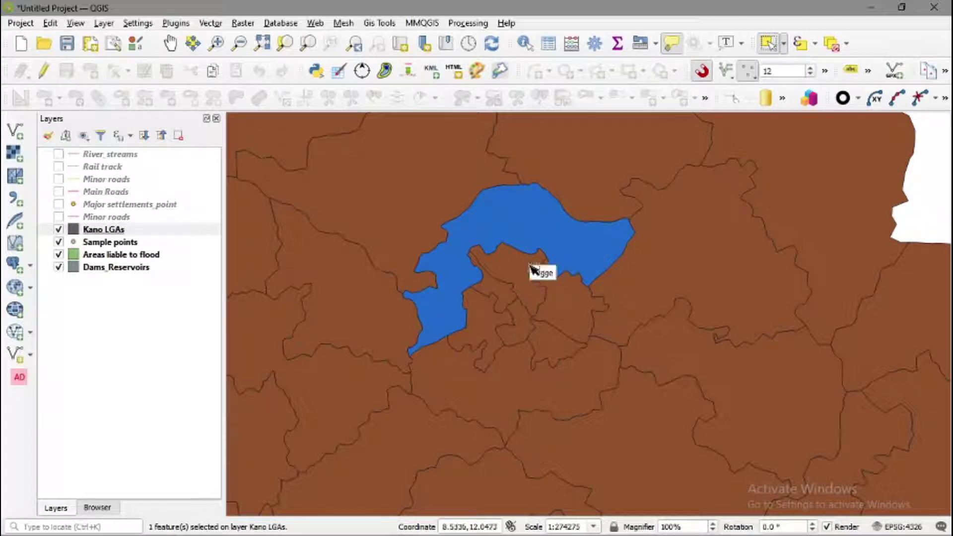
Turn on labels for the Kano LGAs layer so that each polygon shows its area name.
click(122, 229)
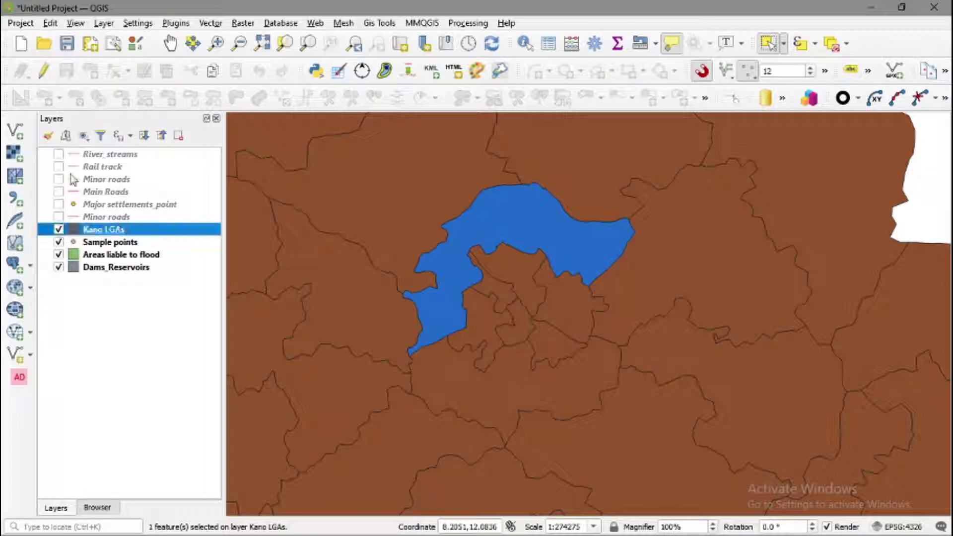
click(48, 135)
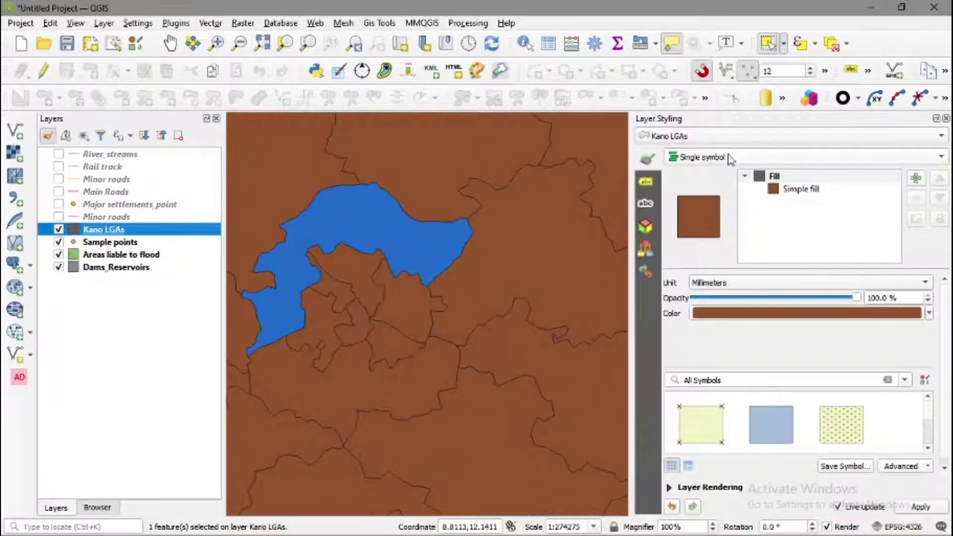
click(645, 181)
click(739, 158)
click(741, 173)
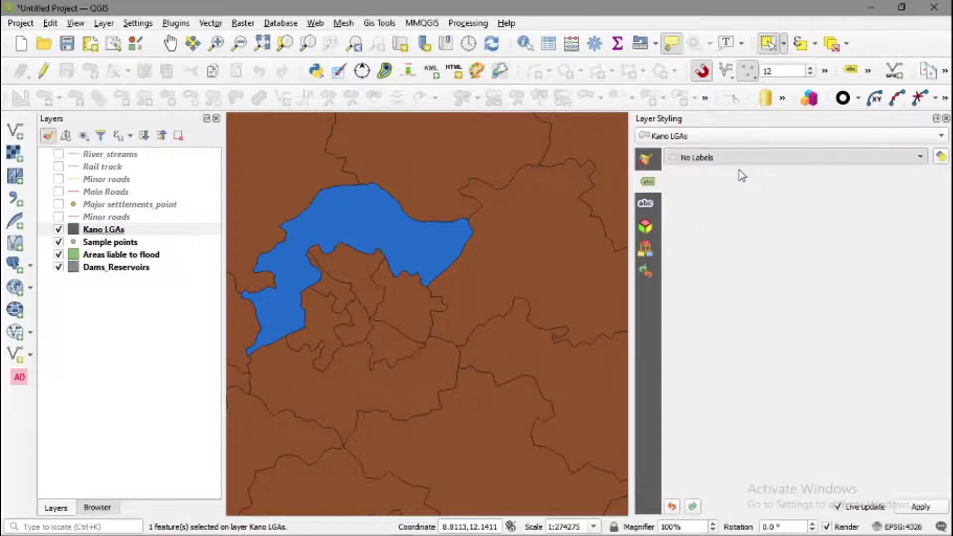
Apply the "gray 1 fill" symbol to the Kano LGAs layer and close the layer styling.
click(646, 159)
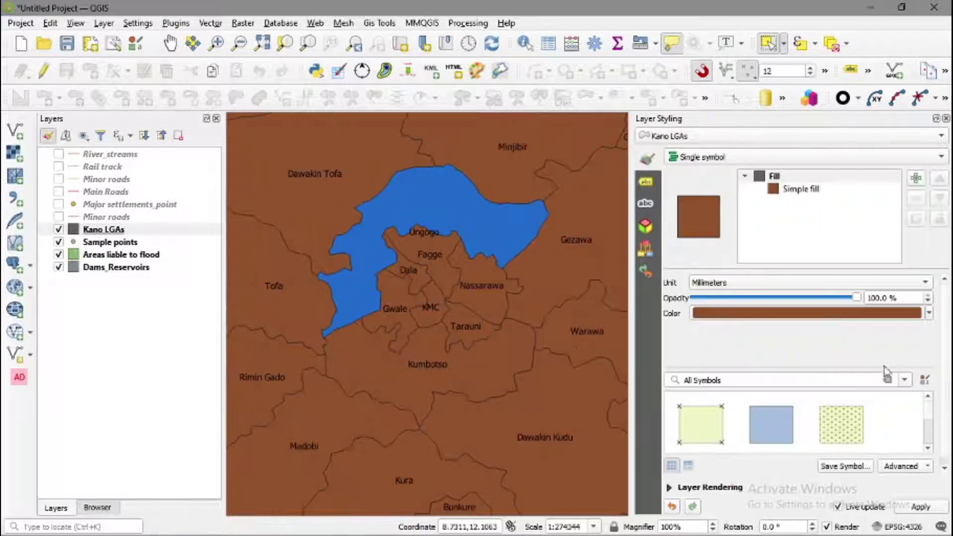
scroll(794, 424, down, 5)
click(841, 424)
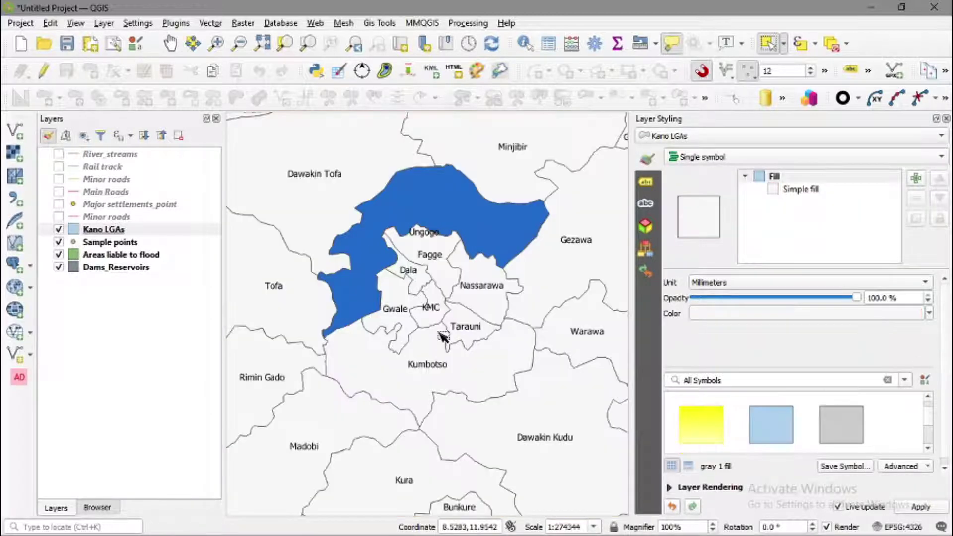
scroll(443, 336, down, 1)
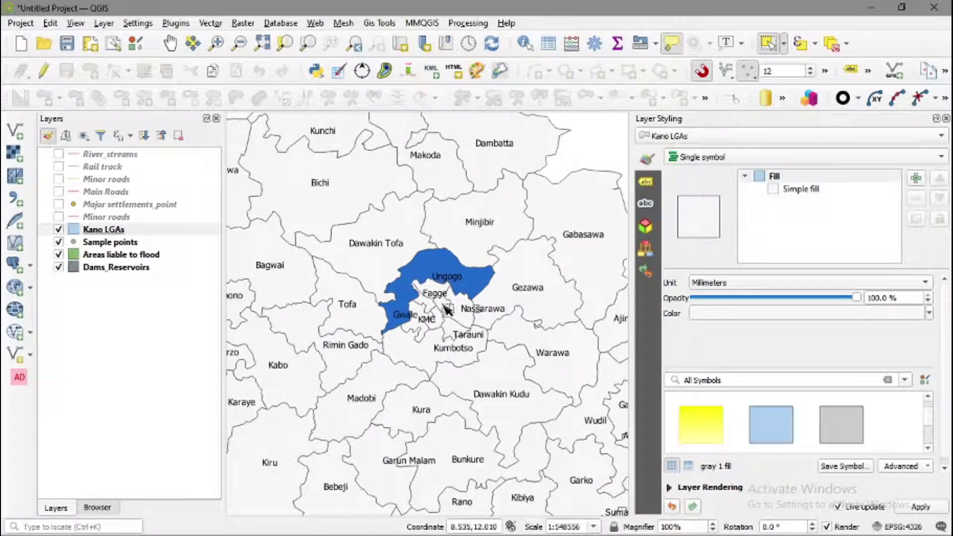
click(50, 136)
Add the Fagge, Nassarawa, Tarauni, KMC, Dala, Gwale and Kumbotso polygons to the current Ungogo selection in the Kano LGAs layer.
scroll(605, 261, down, 1)
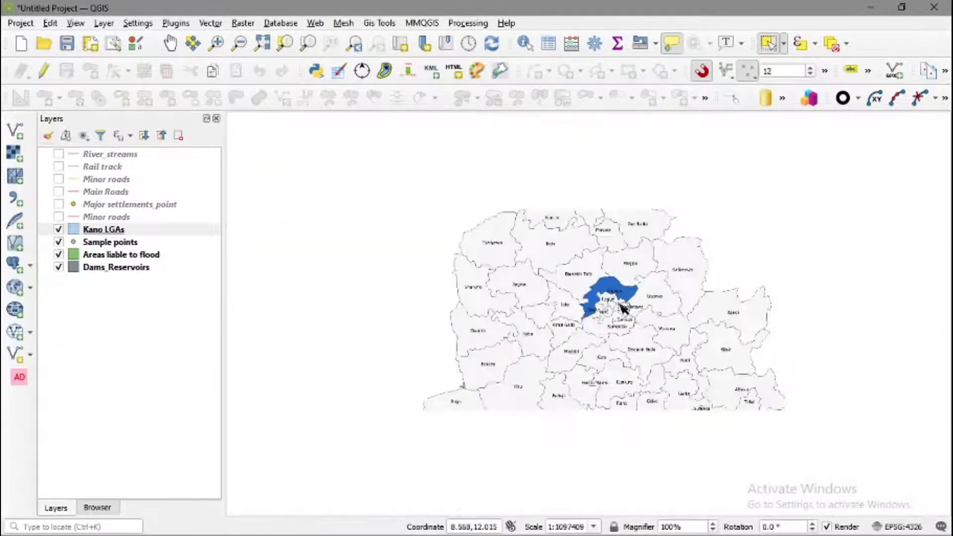
drag(615, 392, 576, 285)
drag(565, 195, 590, 334)
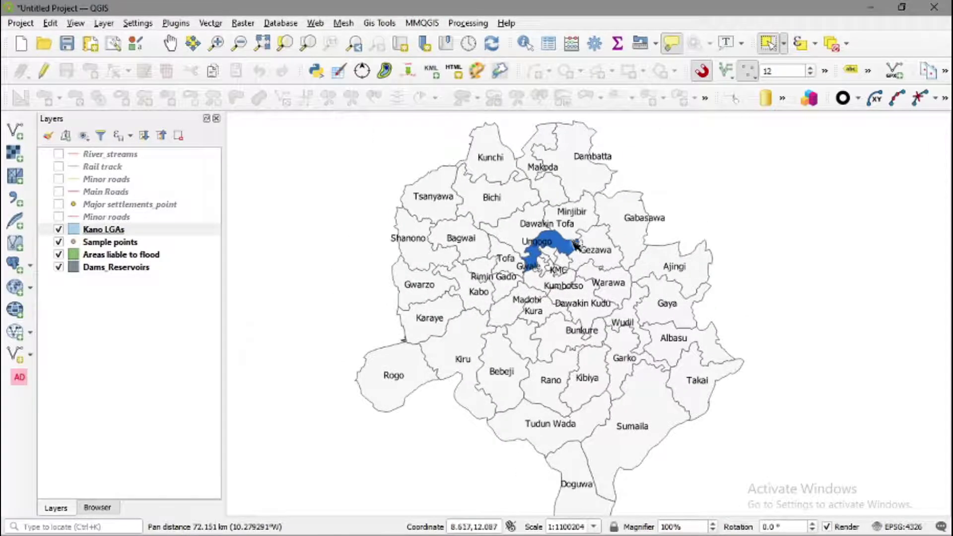
scroll(577, 245, up, 1)
scroll(588, 285, up, 1)
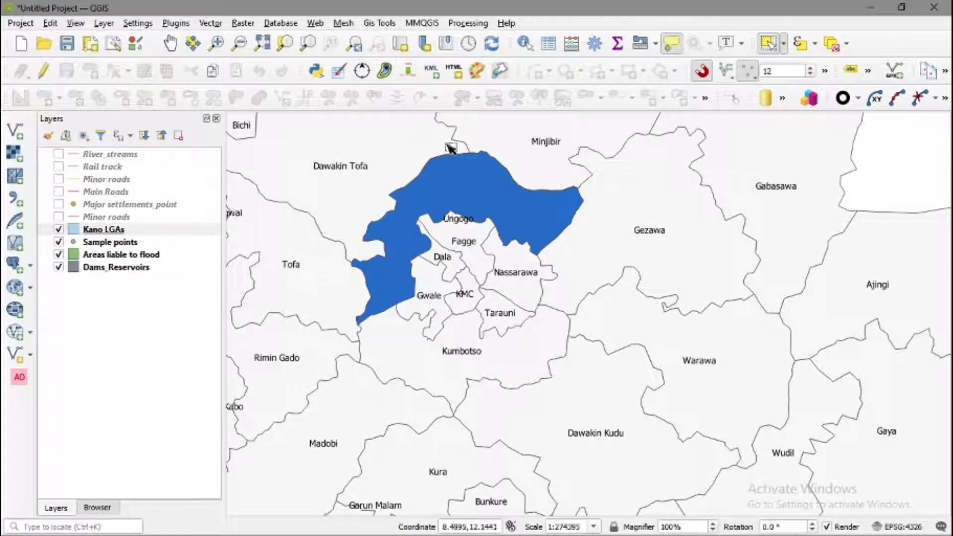
mouse_move(476, 194)
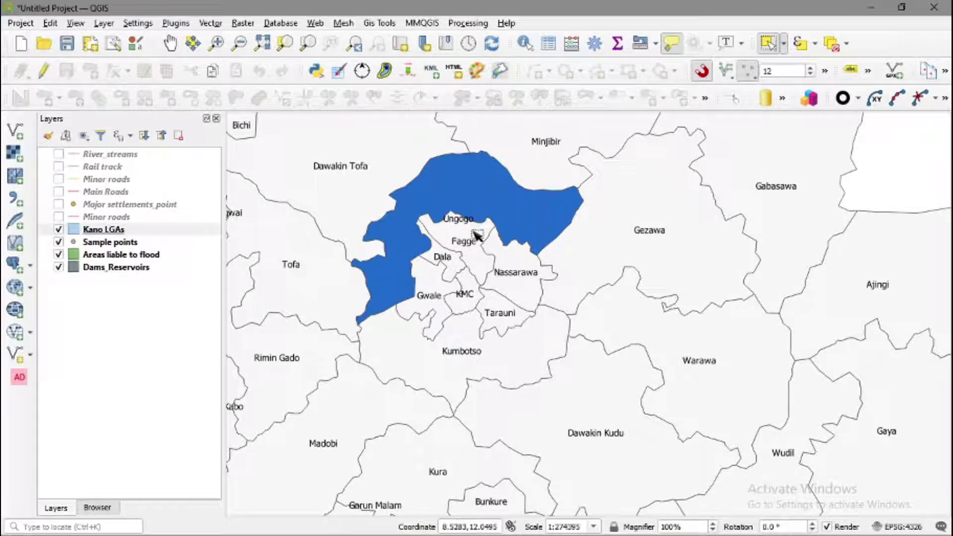
mouse_move(477, 235)
shift+click(476, 235)
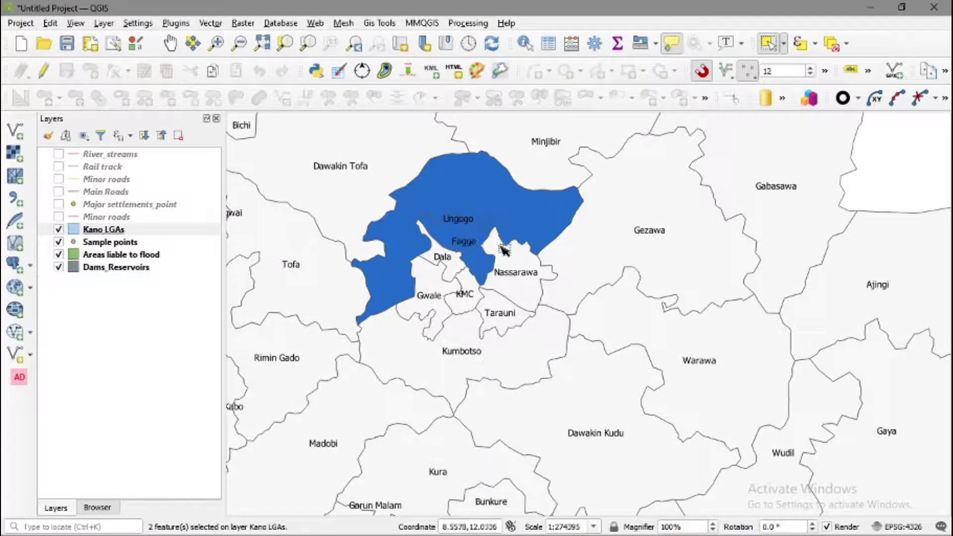
shift+click(519, 260)
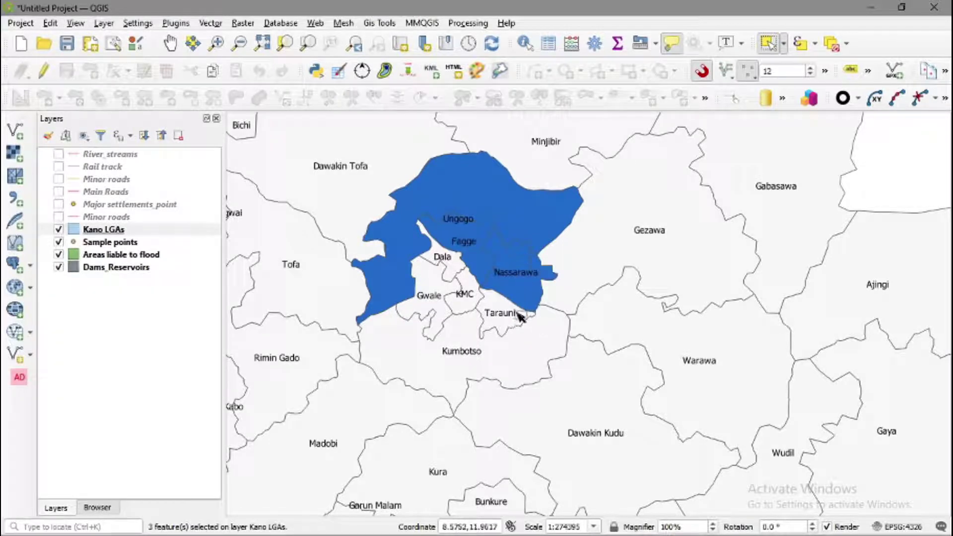
shift+click(516, 318)
shift+click(459, 300)
shift+click(447, 274)
shift+click(432, 285)
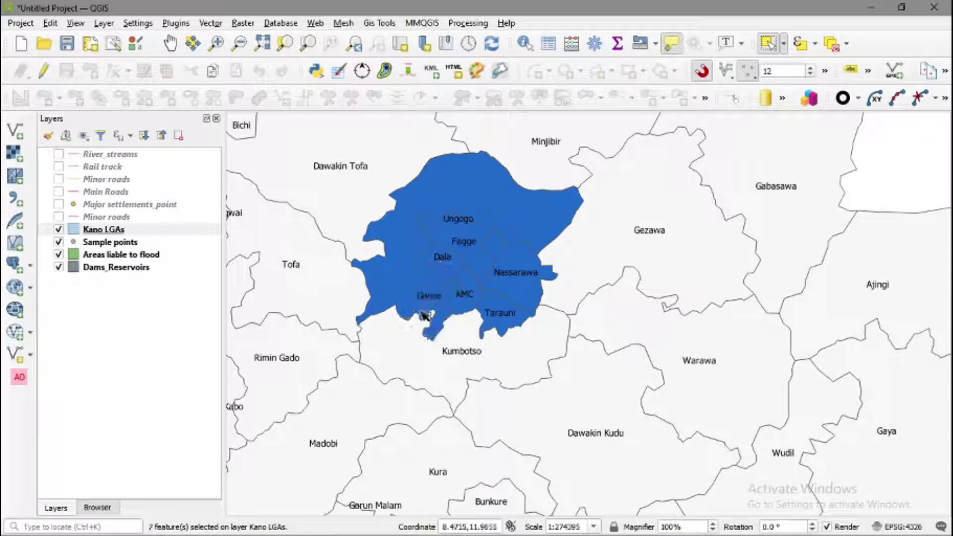
shift+click(398, 330)
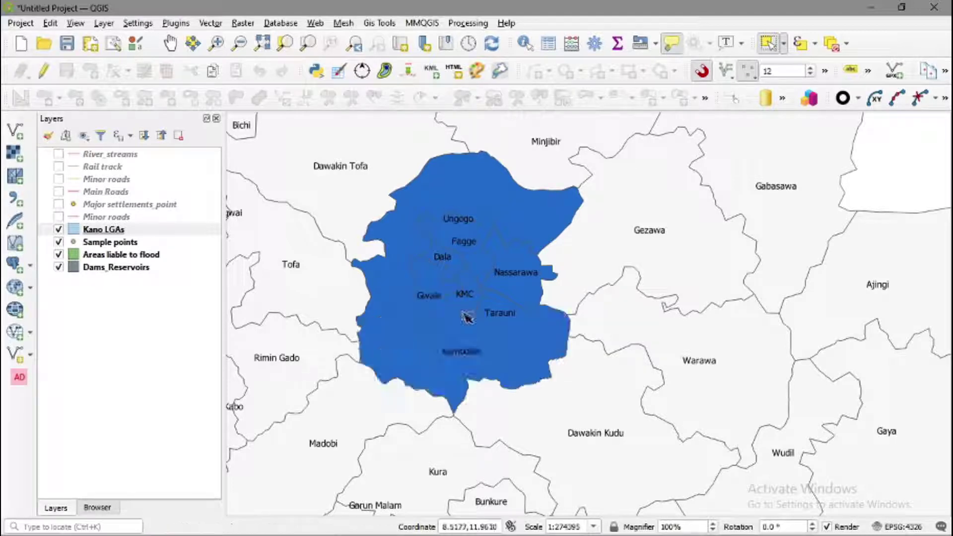
mouse_move(472, 312)
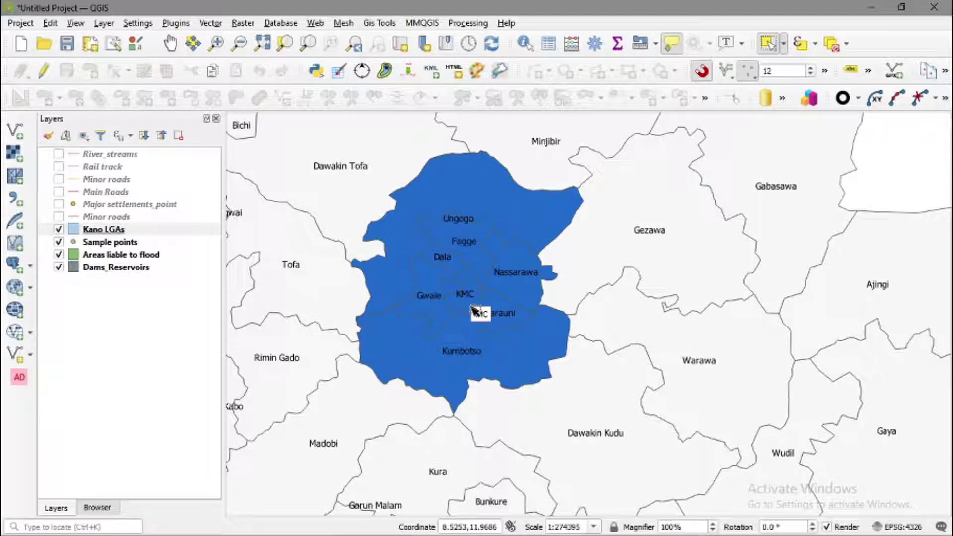
Clear the current selection and reselect the eight metropolitan LGAs by drawing a selection polygon from Ungogo around to Kumbotso.
click(833, 45)
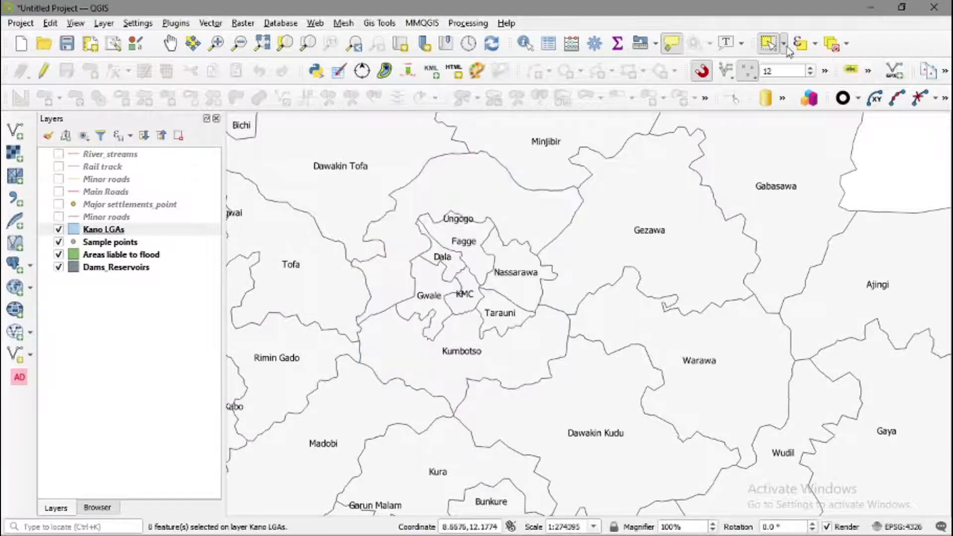
click(784, 43)
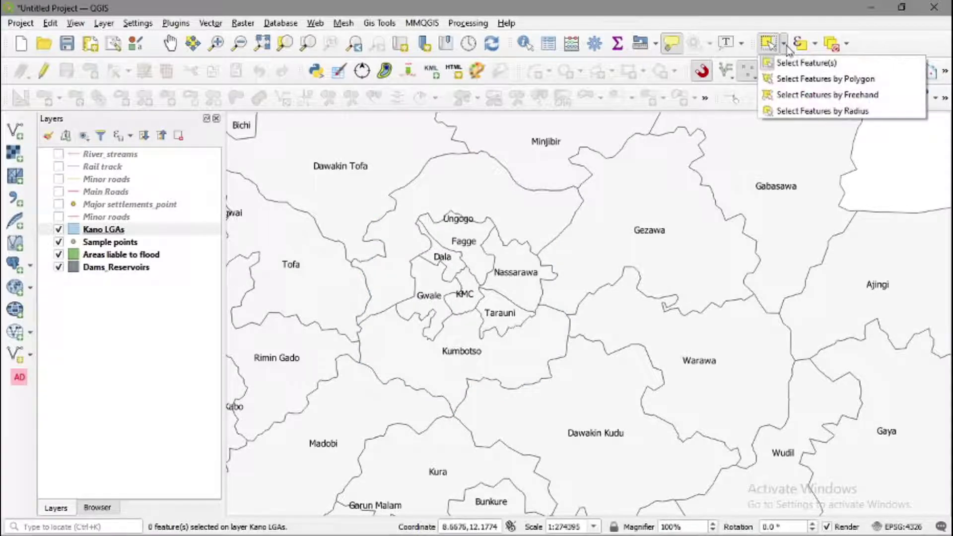
click(792, 79)
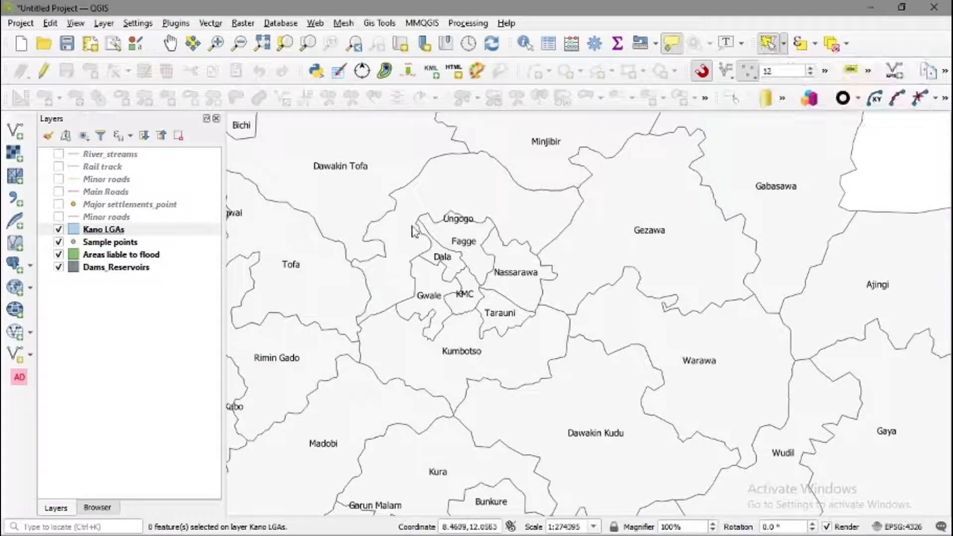
click(540, 218)
click(465, 189)
click(392, 243)
click(383, 322)
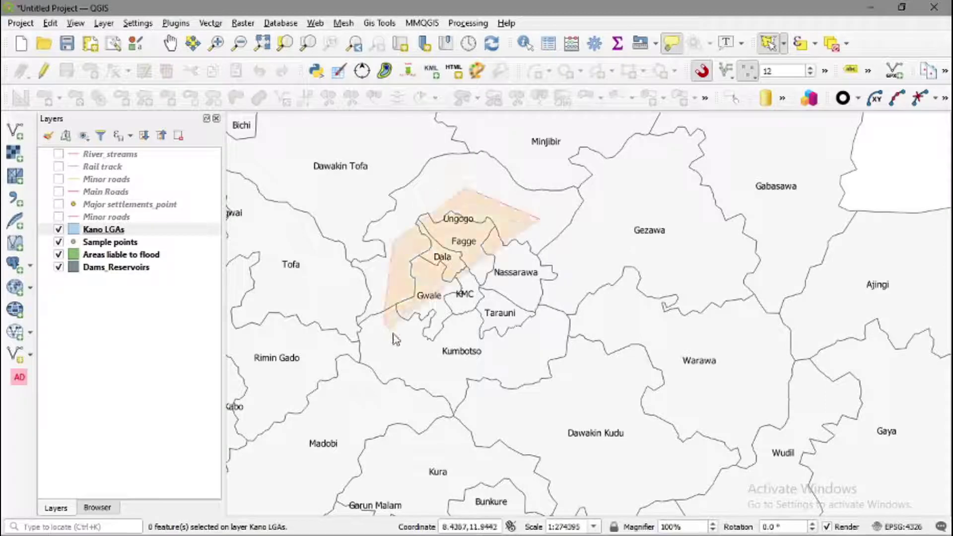
click(423, 353)
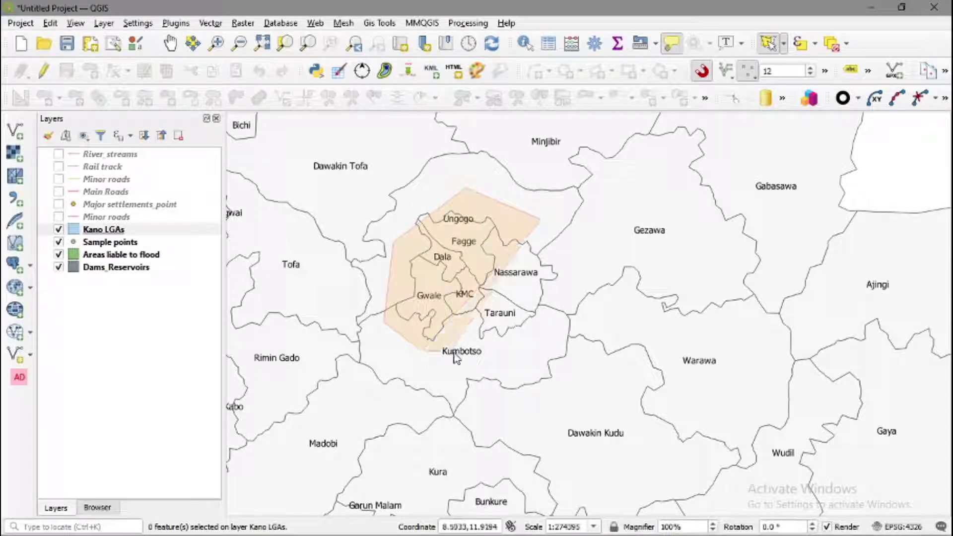
click(509, 352)
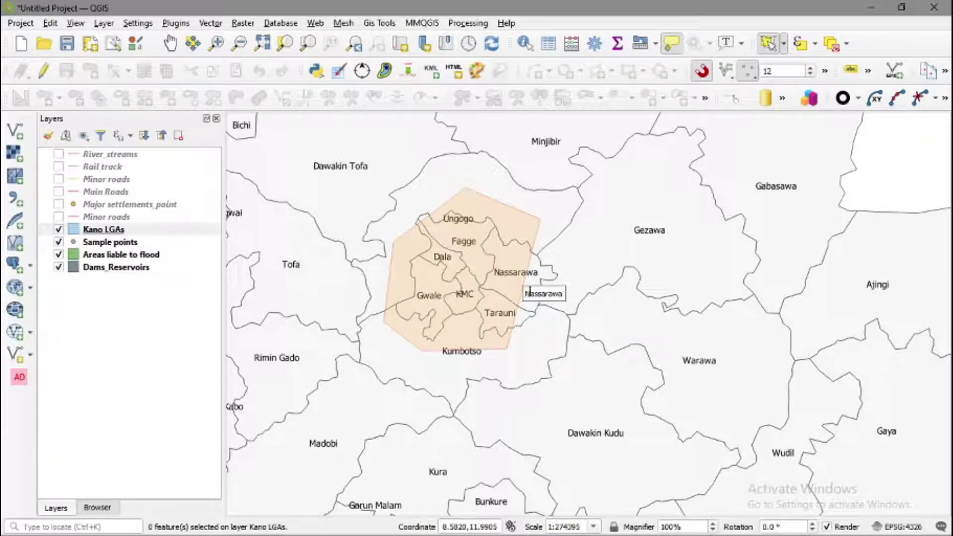
right_click(533, 270)
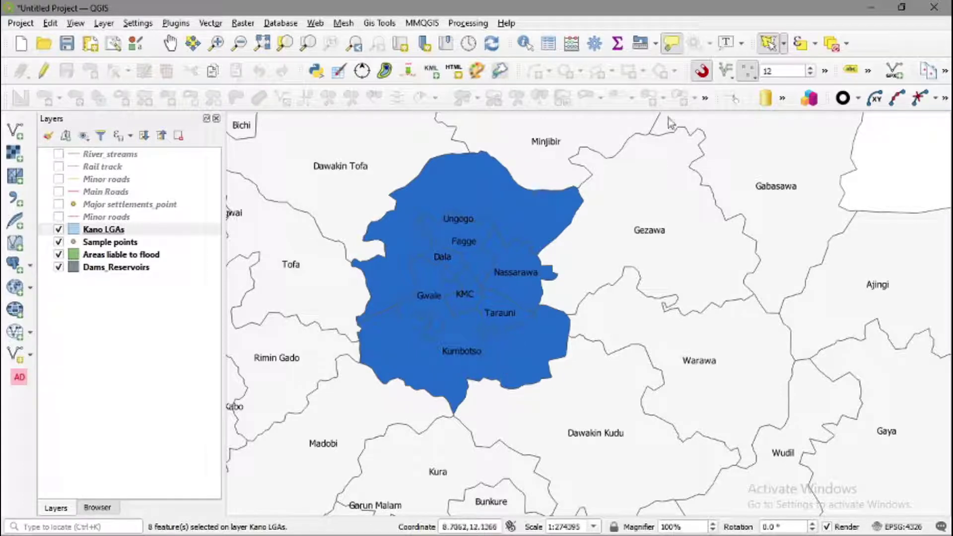
Deselect all features and outline the eight metropolitan LGAs again with Select Features by Polygon.
click(832, 47)
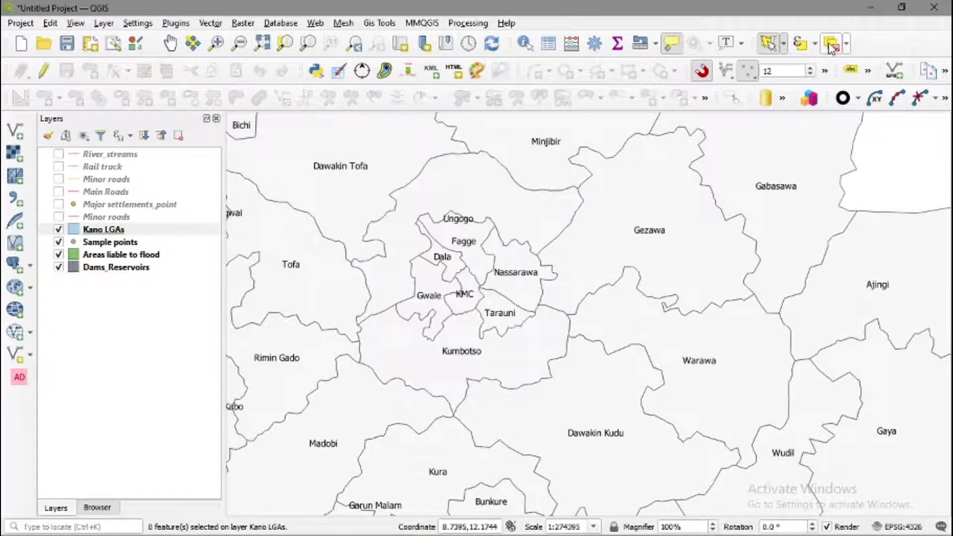
click(784, 44)
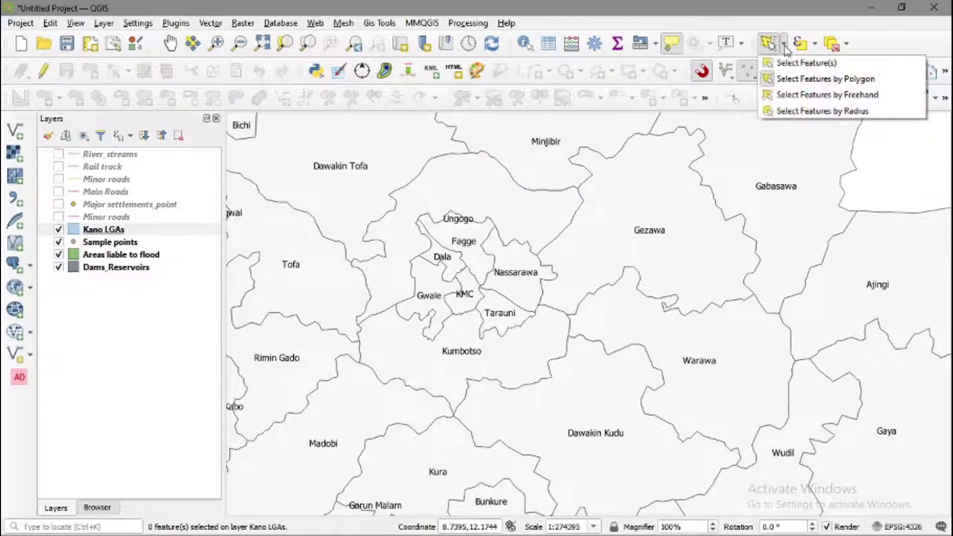
click(793, 80)
click(523, 217)
click(456, 192)
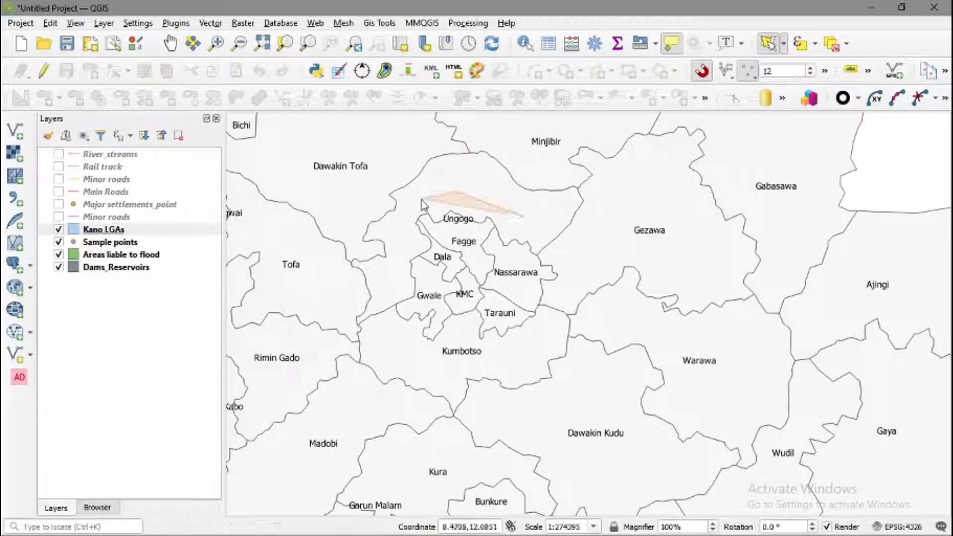
click(412, 208)
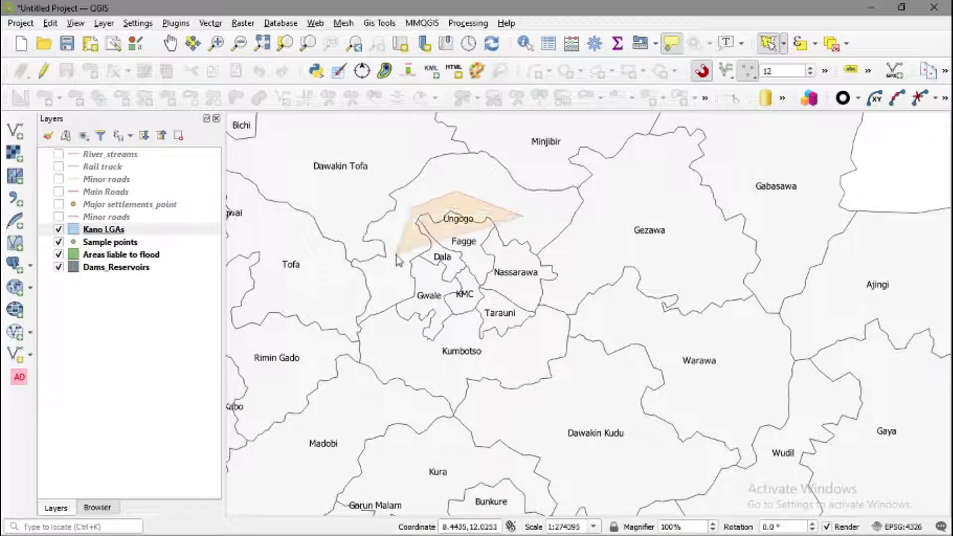
click(389, 335)
click(433, 344)
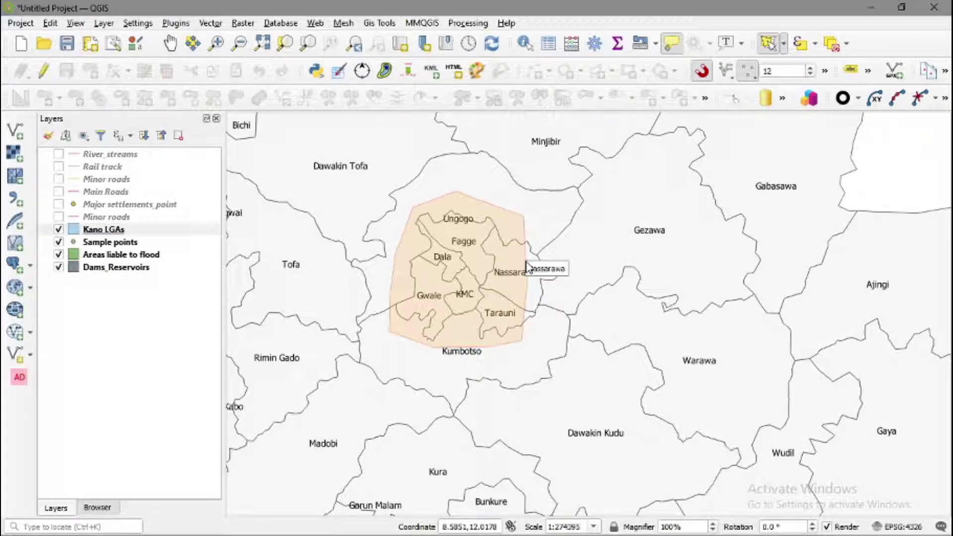
right_click(543, 220)
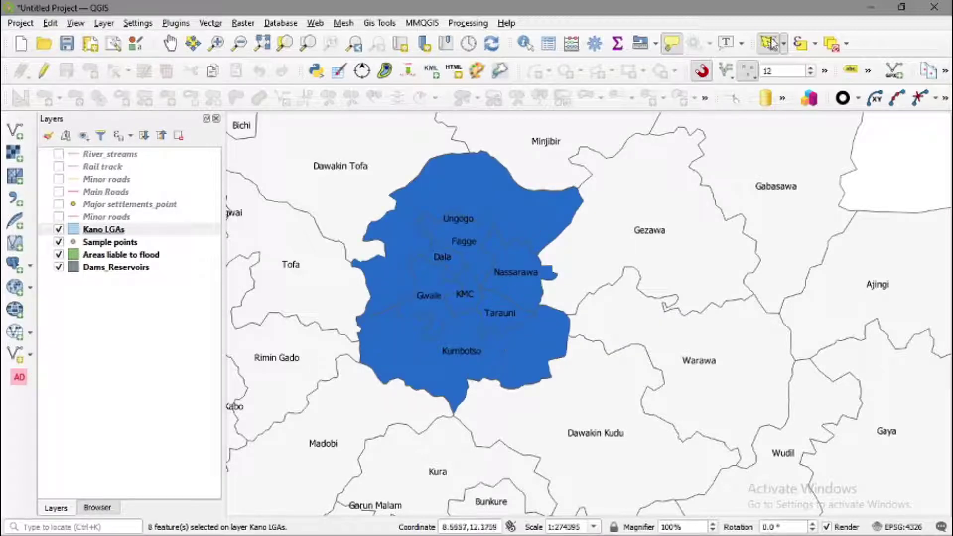
Switch to Select Feature(s) and select the eight metropolitan LGAs with a rectangle from Ungogo to Kumbotso.
click(783, 43)
click(790, 65)
drag(400, 220, 528, 350)
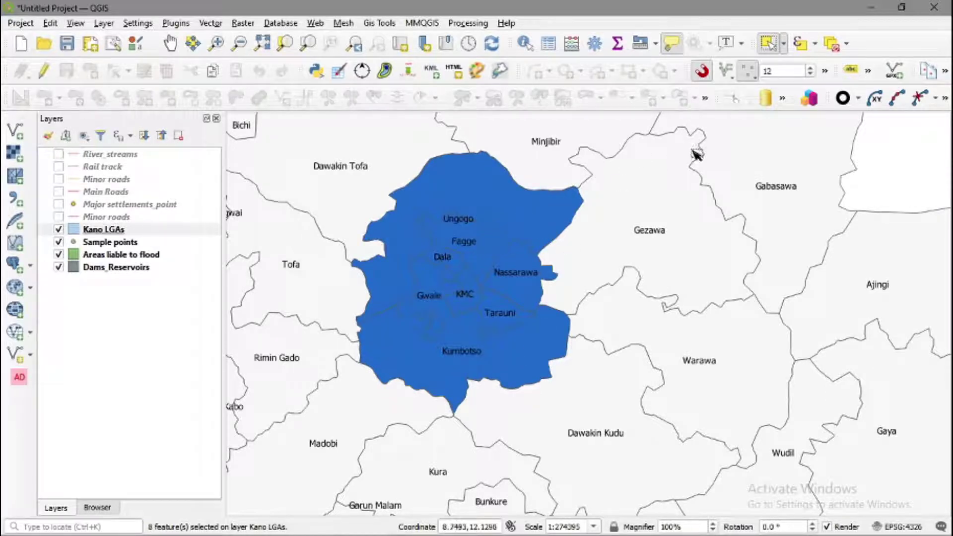
Clear the selection and select the scattered Bichi, Kiru, Ajingi, Kibiya, Fagge and Doguwa polygons together in the Kano LGAs layer.
scroll(696, 154, down, 1)
click(830, 44)
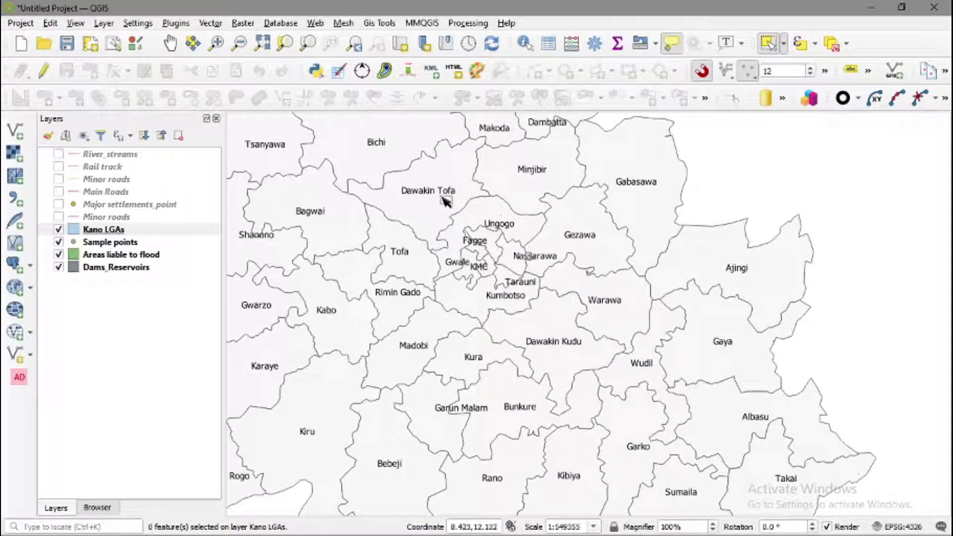
mouse_move(443, 201)
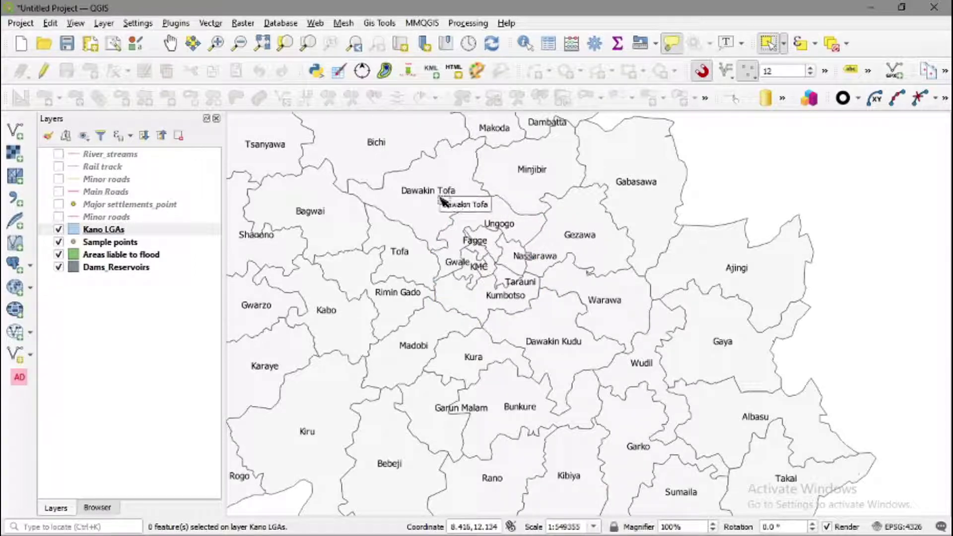
mouse_move(395, 132)
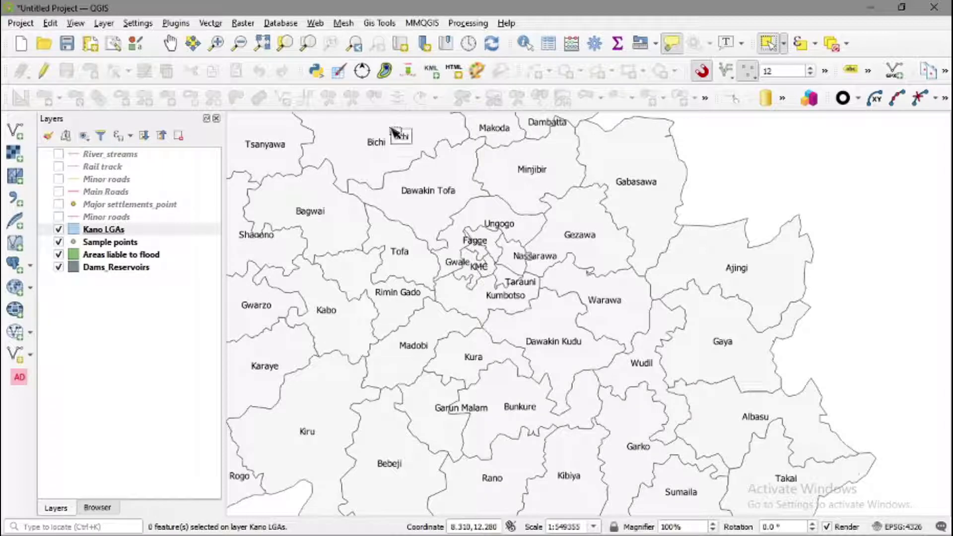
click(341, 133)
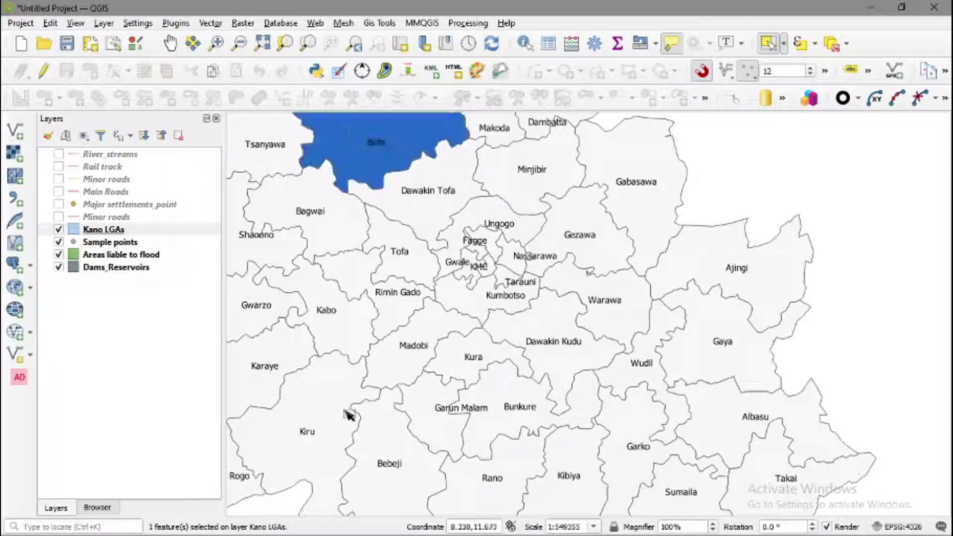
shift+click(327, 403)
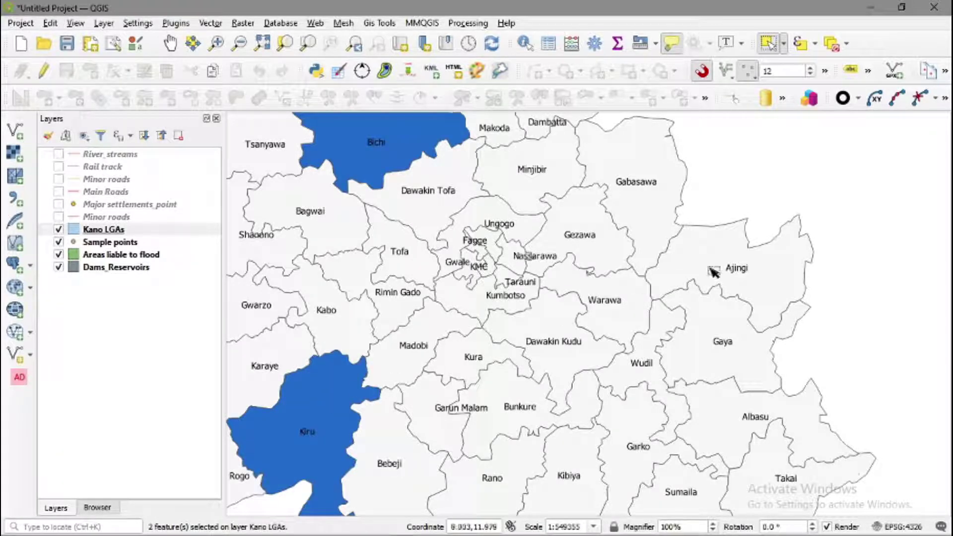
shift+click(712, 262)
shift+click(565, 455)
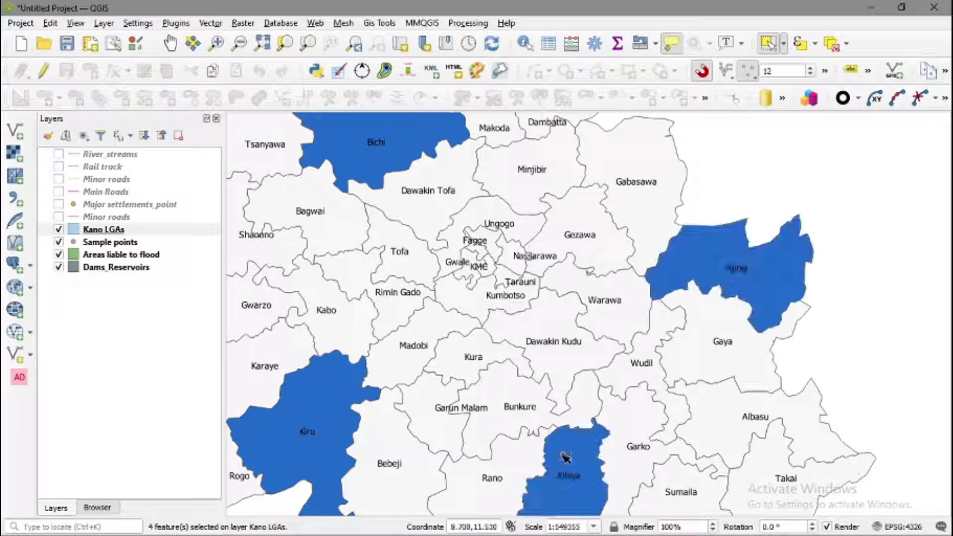
shift+click(492, 242)
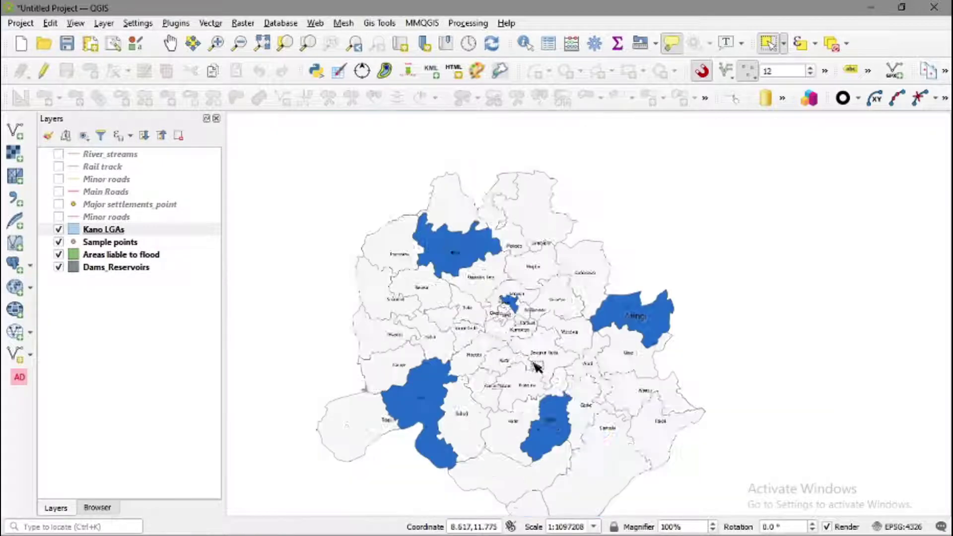
scroll(551, 370, down, 1)
drag(598, 438, 563, 271)
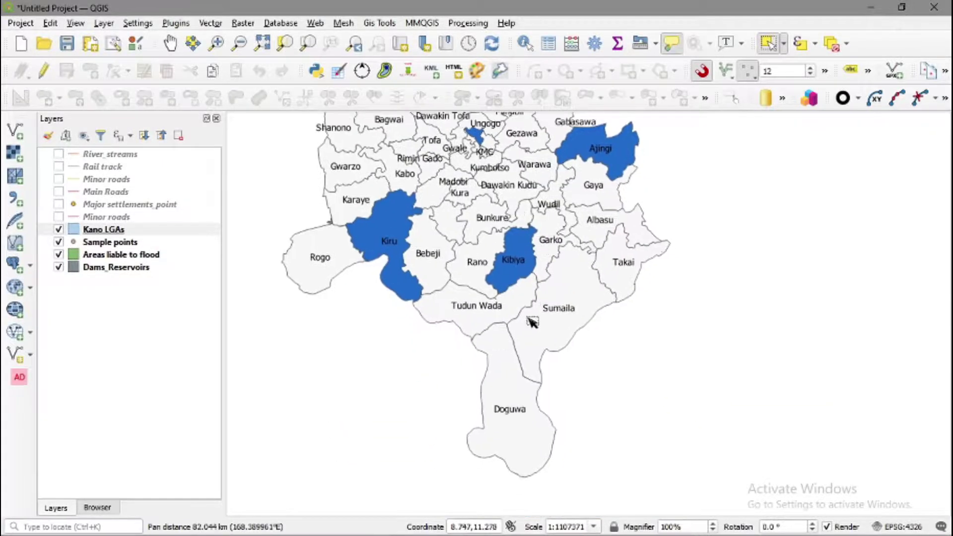
shift+click(527, 435)
scroll(516, 435, down, 1)
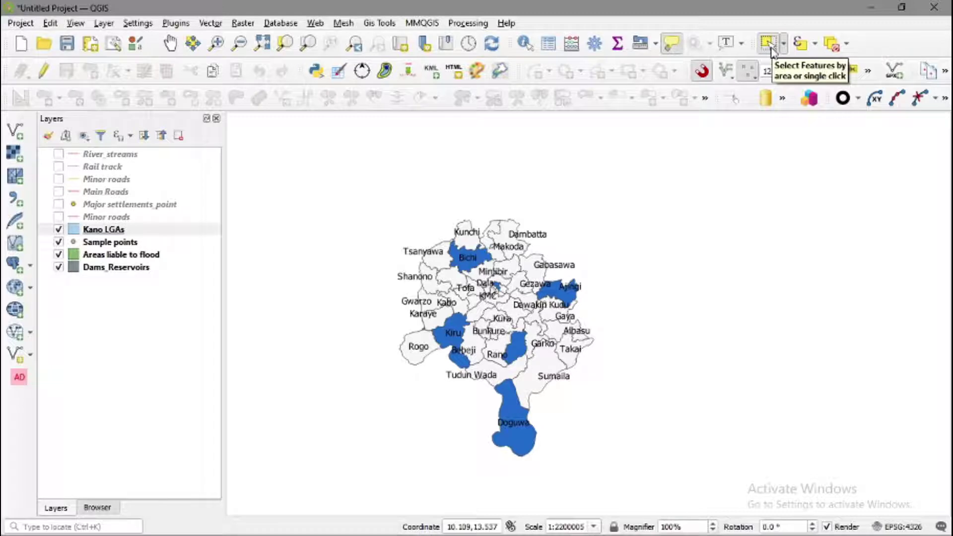
Replace the selection with Gabasawa and Ajingi using a small rectangle, and add Tsanyawa and Bagwai with a second rectangle.
click(616, 241)
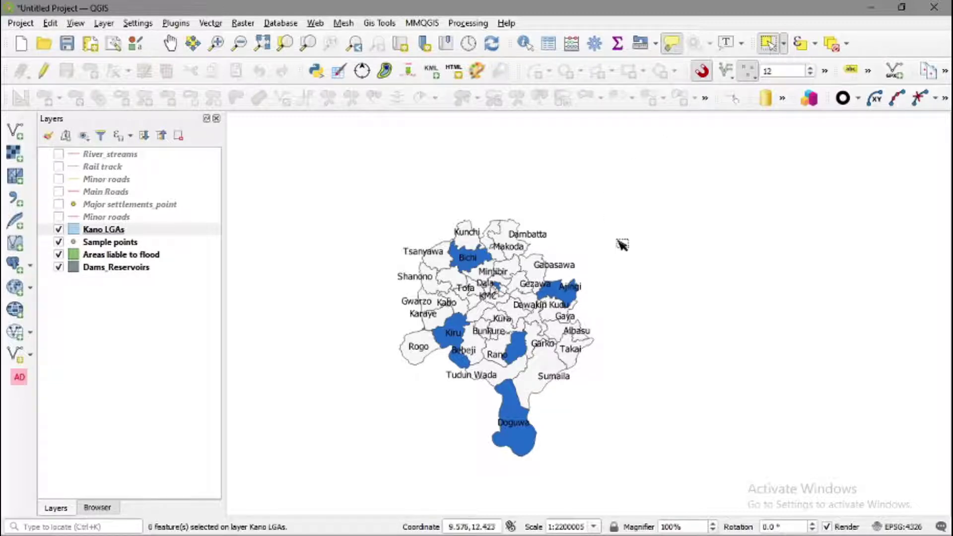
scroll(496, 317, up, 2)
drag(512, 244, 525, 351)
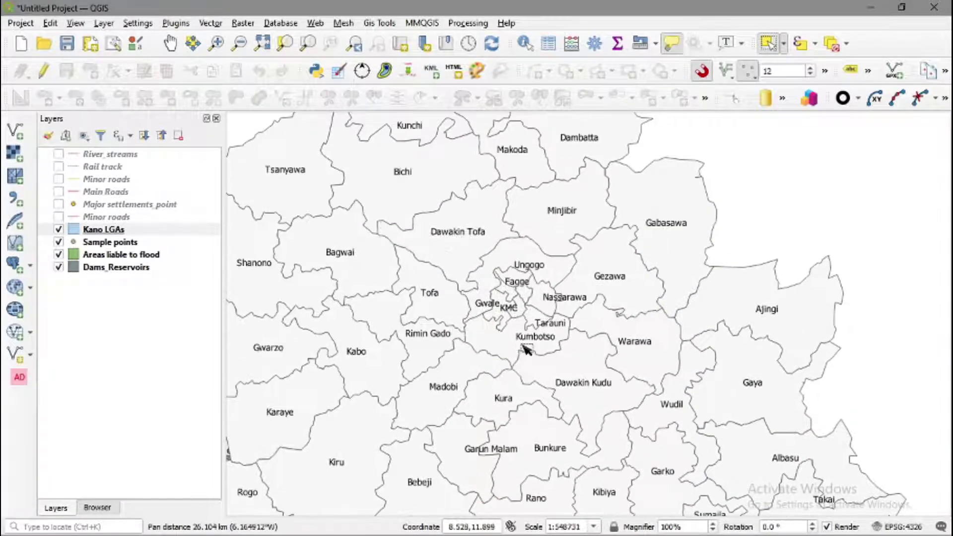
drag(692, 282, 719, 298)
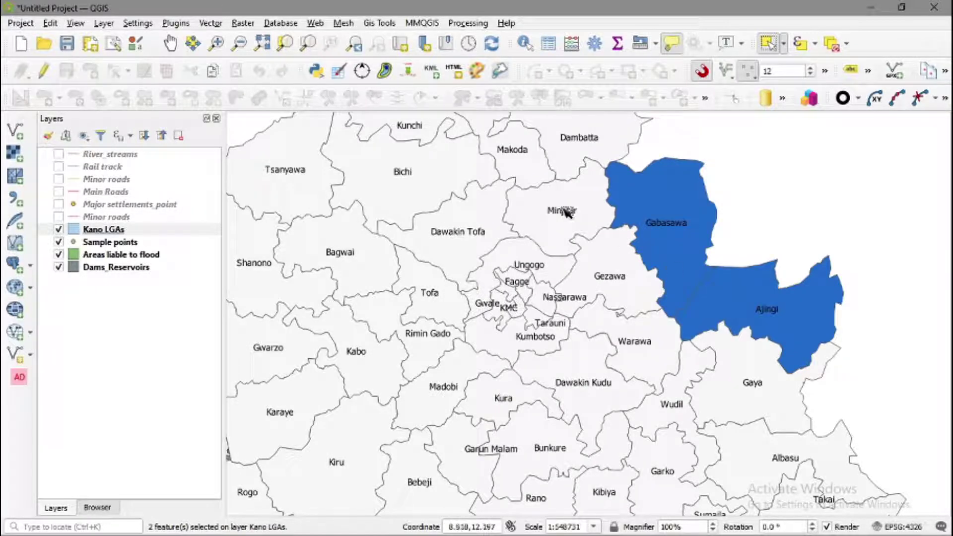
shift+drag(302, 209, 326, 238)
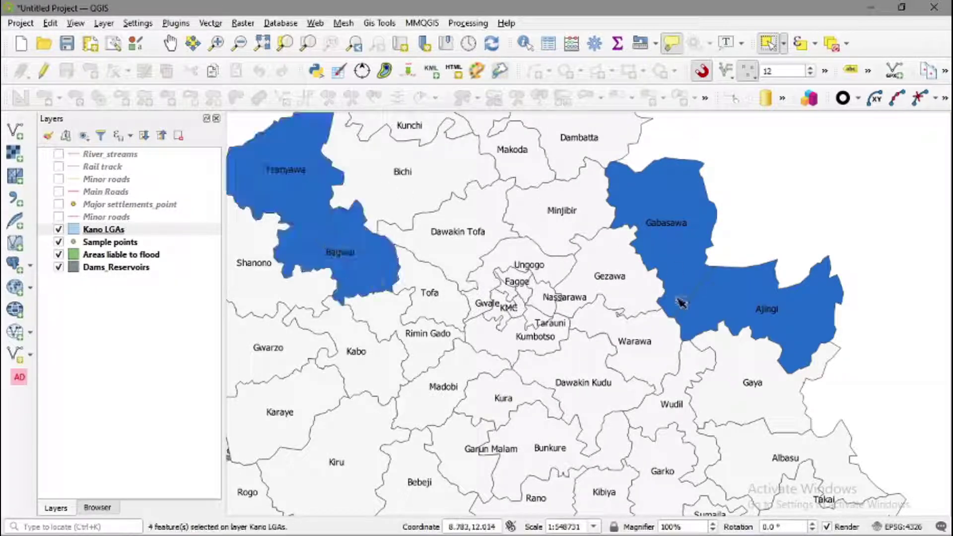
Add Kura, Tudun Wada, Garko, Sumaila, Albasu, Takai, Gwarzo, Kabo and Karaye to the current selection.
shift+click(505, 397)
drag(521, 467, 521, 313)
shift+click(494, 431)
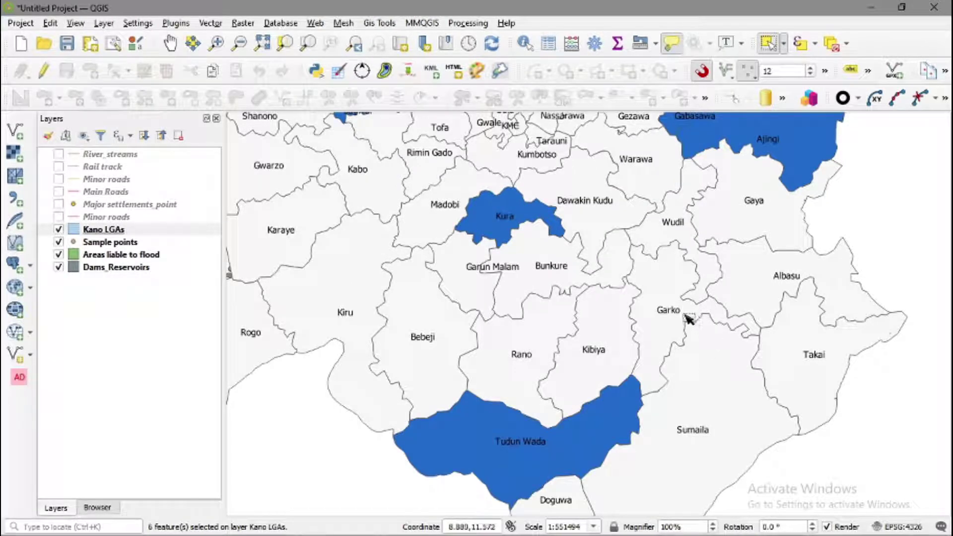
drag(742, 300, 783, 366)
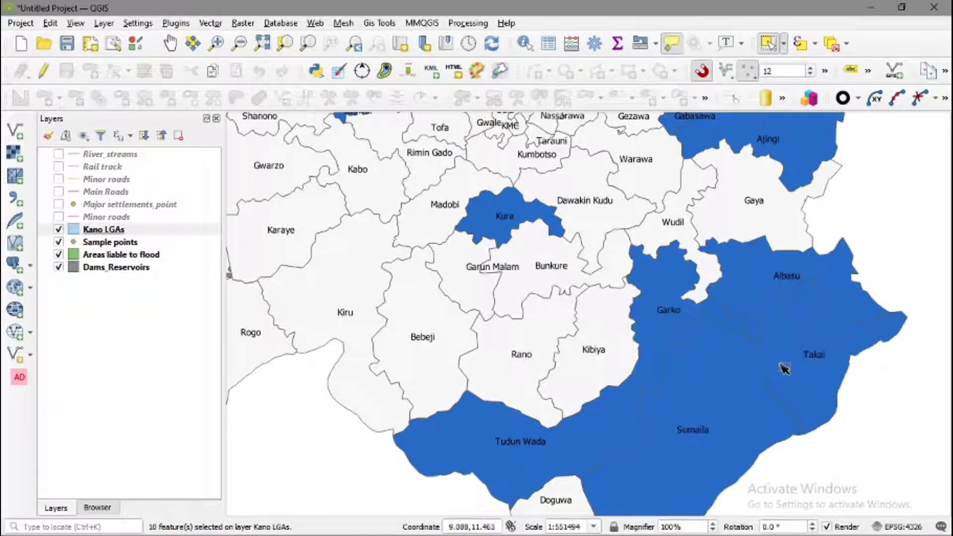
drag(308, 171, 351, 202)
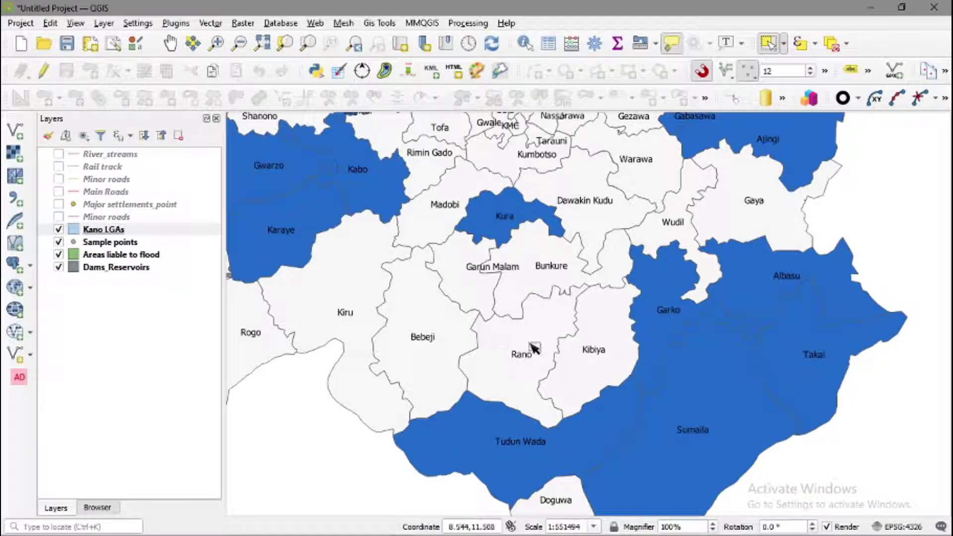
Clear the selection and select the eight LGAs from Ungogo to Kumbotso with one rectangle around the metropolitan area.
drag(511, 210, 545, 350)
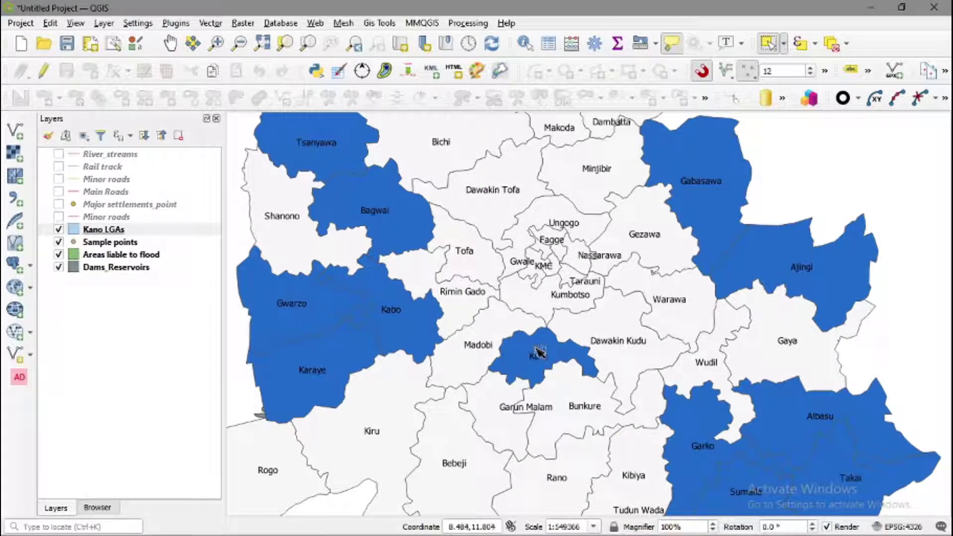
mouse_move(539, 351)
scroll(584, 281, up, 1)
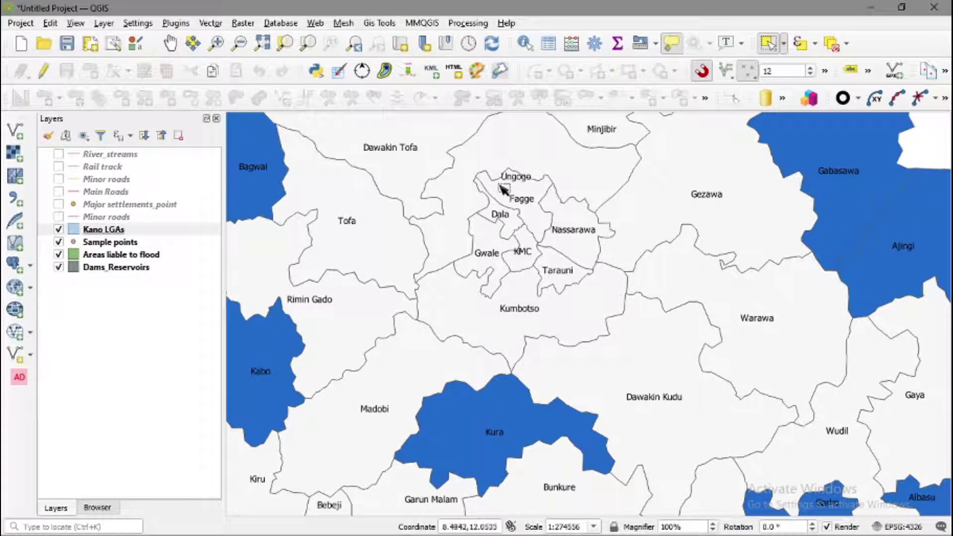
click(827, 50)
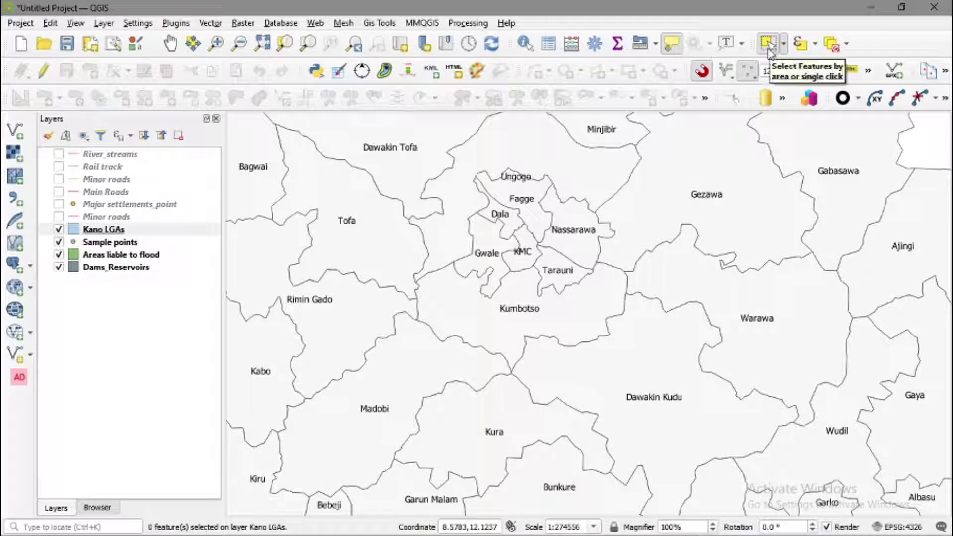
click(768, 47)
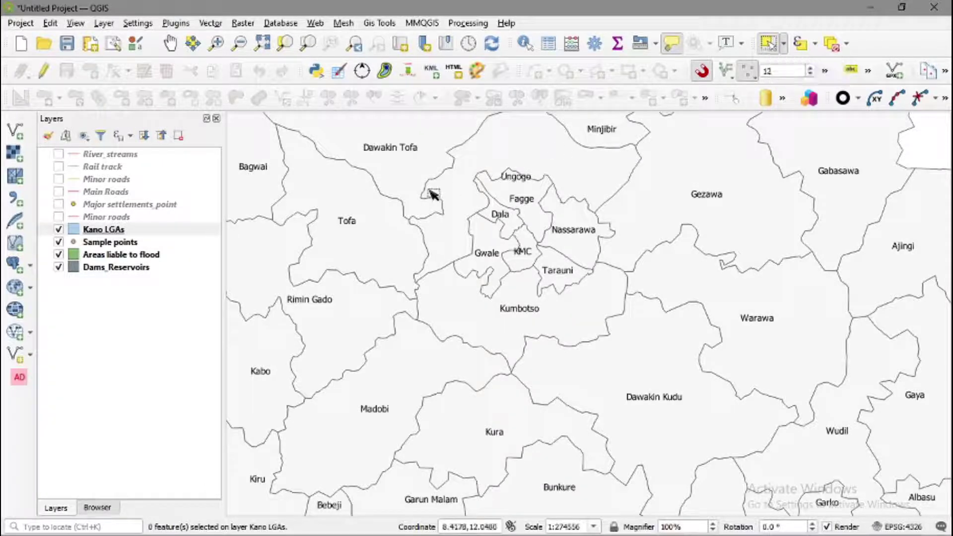
drag(454, 184, 589, 302)
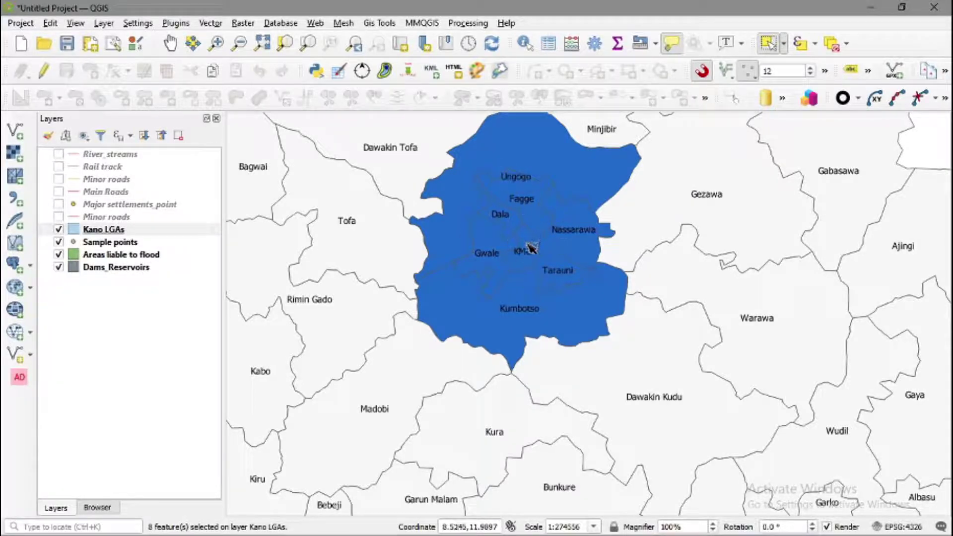
Clear the selection and select the eight LGAs from Ungogo to Kumbotso with a polygon drawn around the metropolitan area.
click(783, 44)
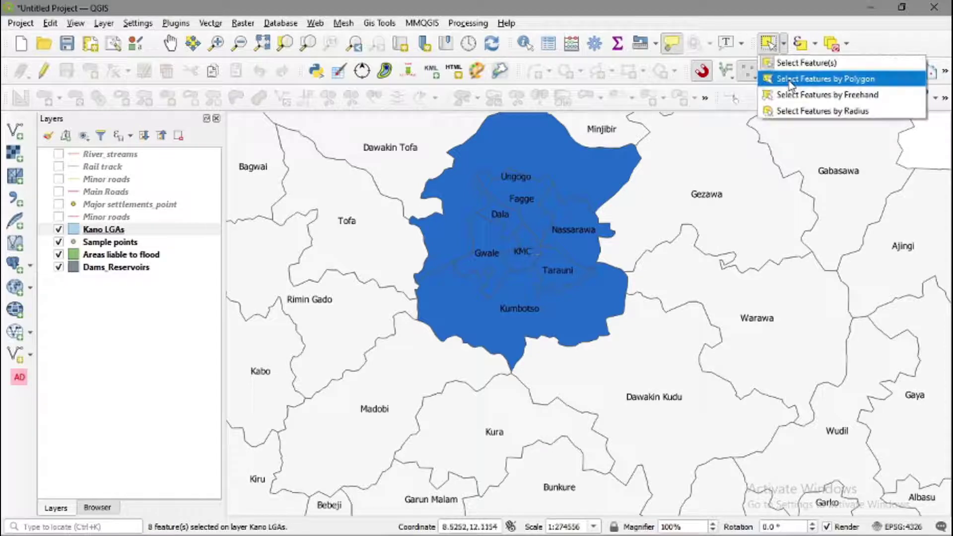
click(788, 78)
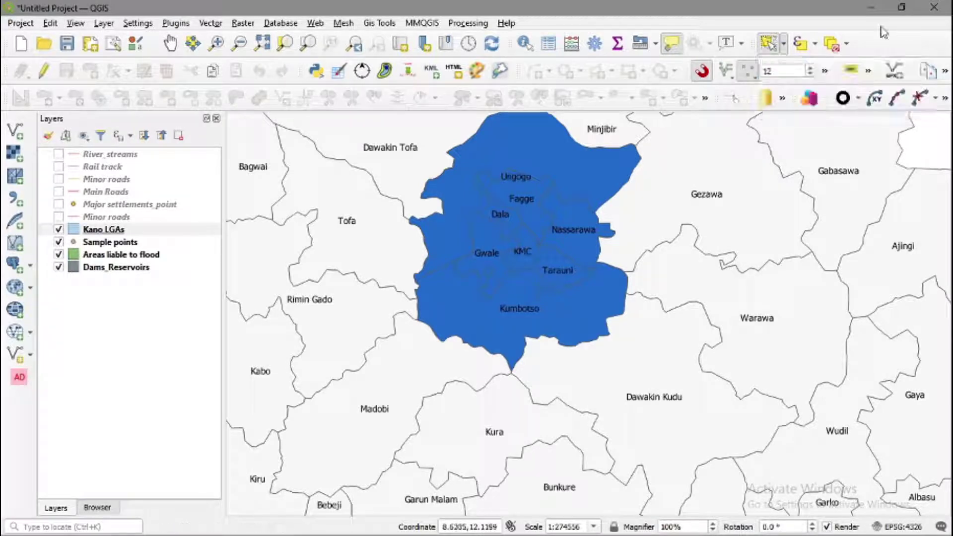
click(832, 44)
click(564, 154)
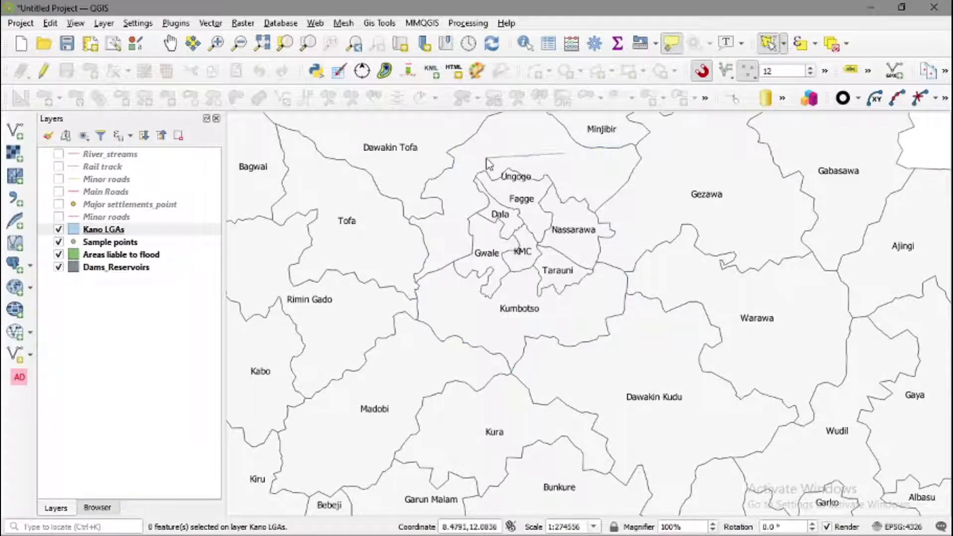
click(485, 158)
click(450, 228)
click(455, 288)
click(481, 307)
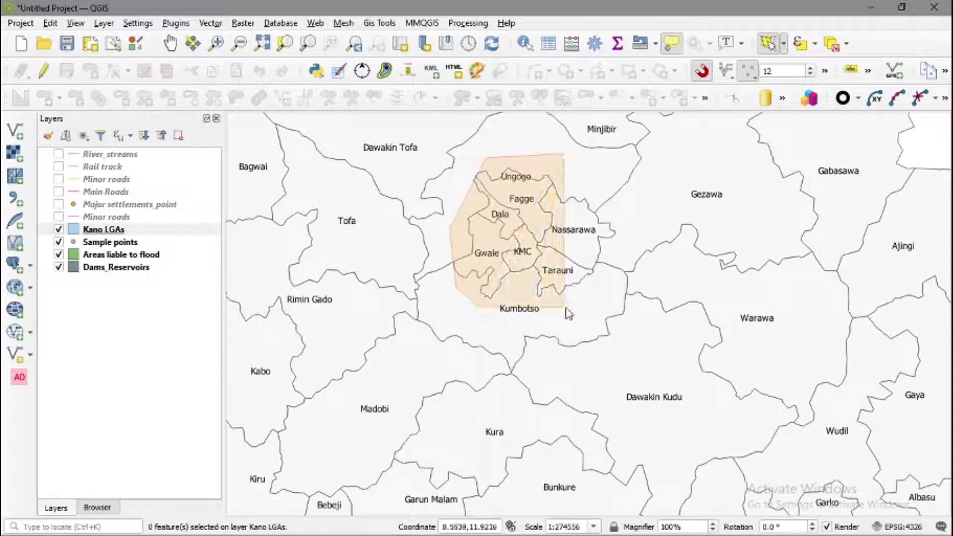
click(566, 307)
click(589, 287)
right_click(571, 218)
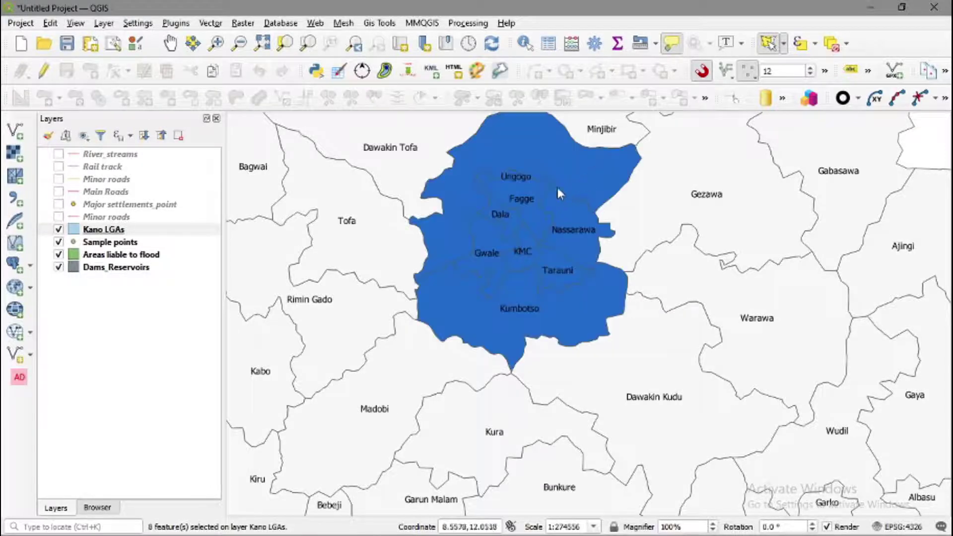
Clear the polygon selection and select the eight metropolitan LGAs with a freehand outline around Ungogo, Gwale, Kumbotso and Nassarawa.
click(783, 44)
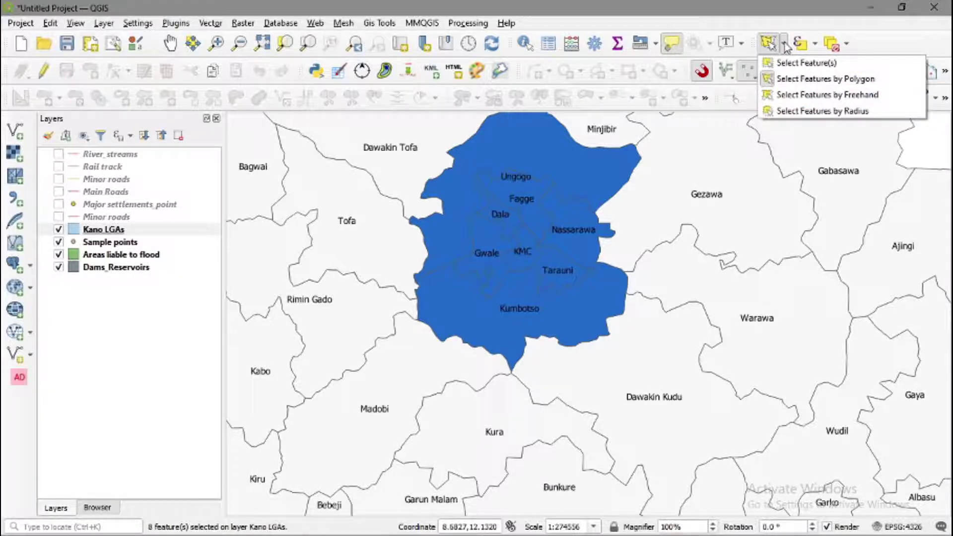
click(796, 98)
click(527, 219)
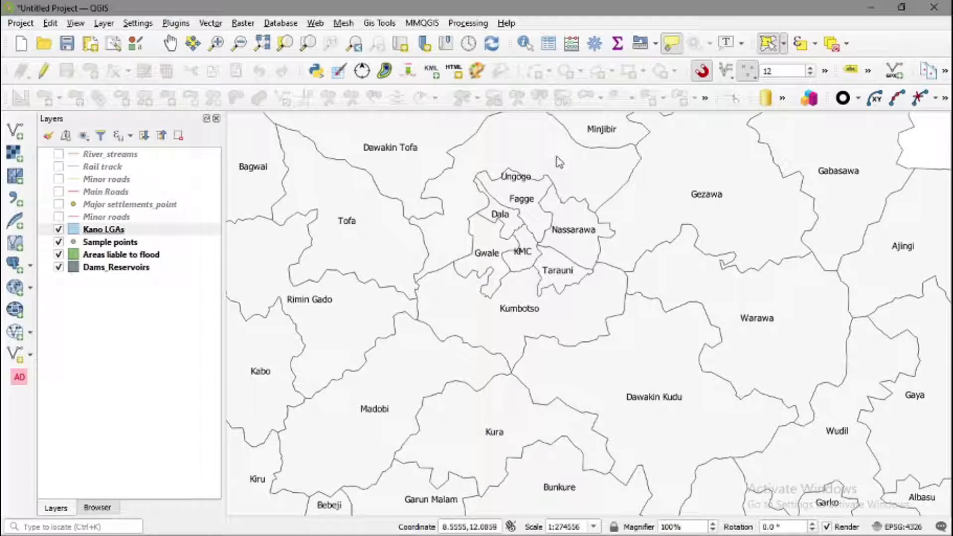
mouse_move(563, 158)
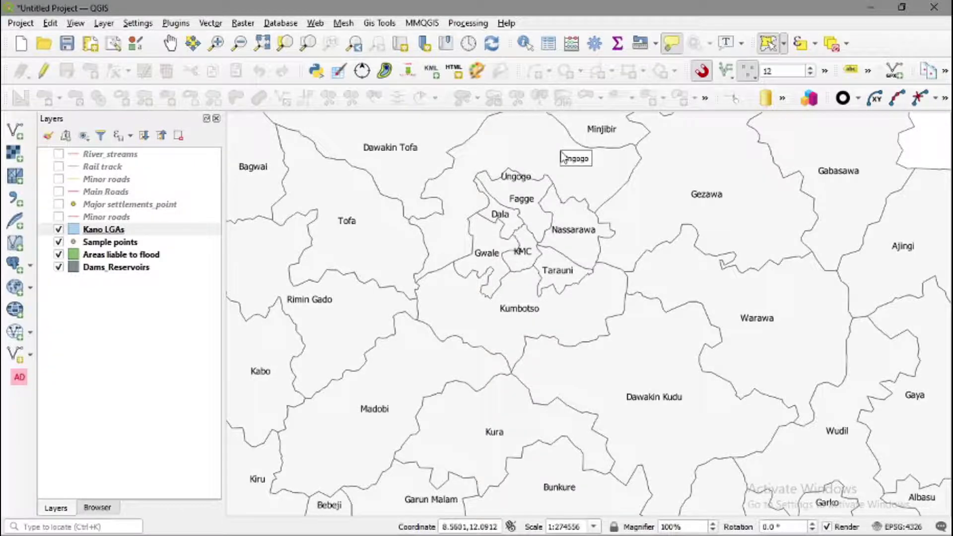
click(583, 168)
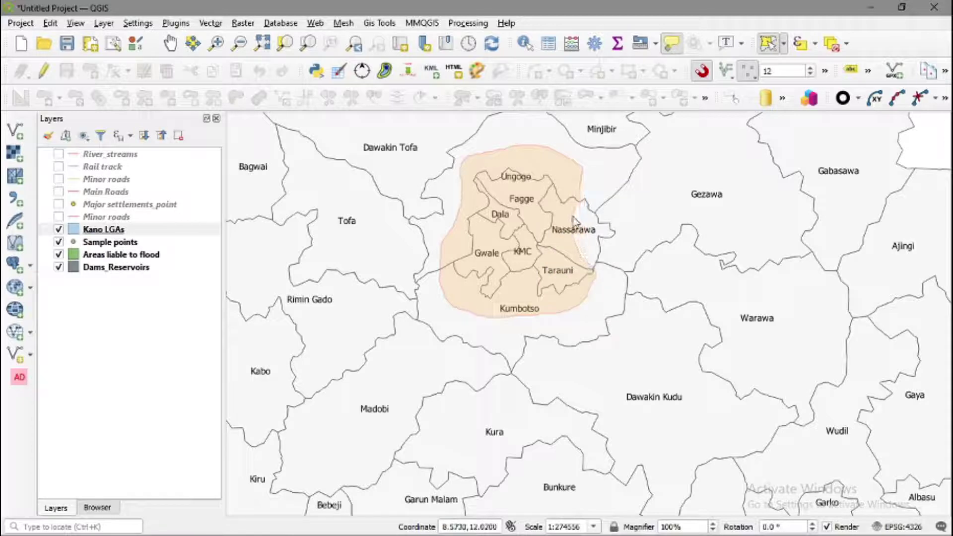
click(593, 171)
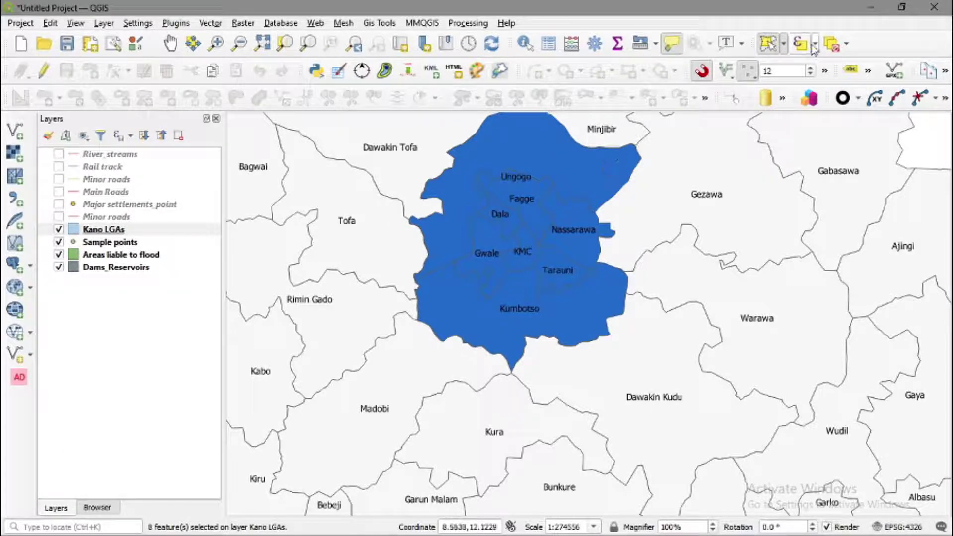
Repeat the freehand selection of the metropolitan LGAs twice, clearing the previous selection before each outline.
click(831, 43)
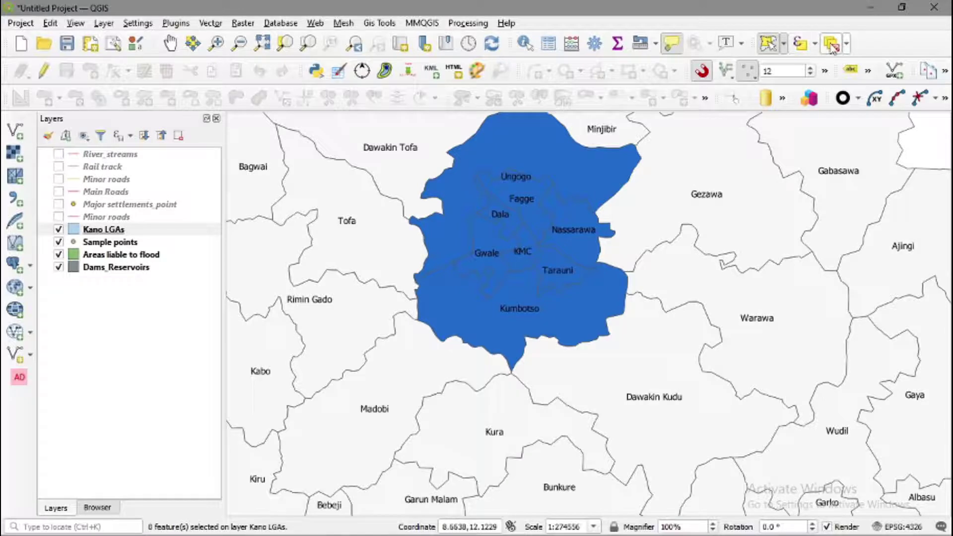
click(580, 167)
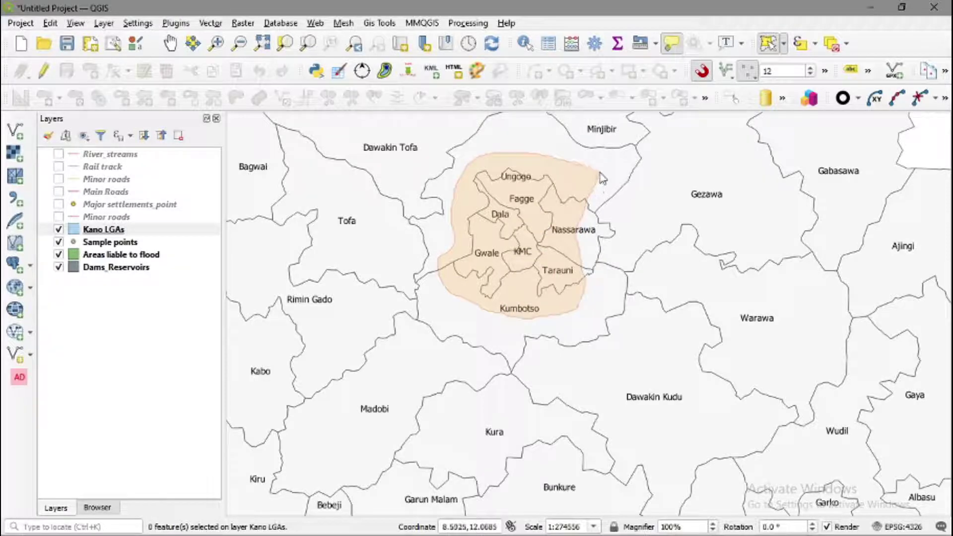
click(581, 169)
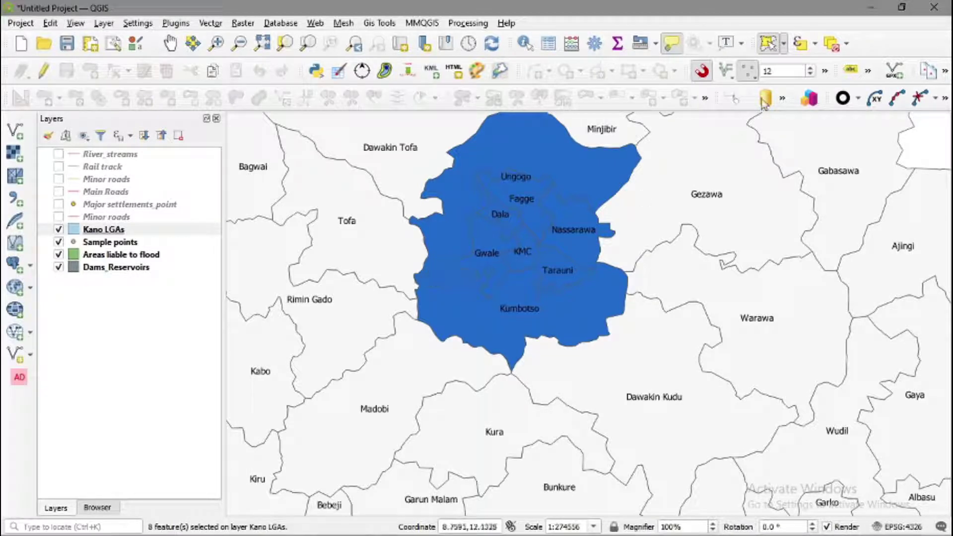
click(833, 45)
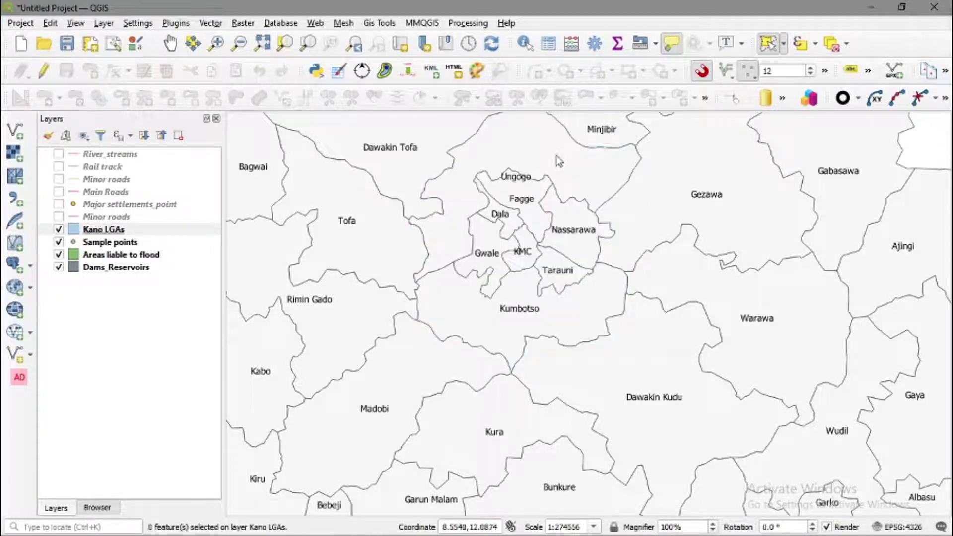
mouse_move(514, 150)
mouse_down()
mouse_move(472, 167)
mouse_move(443, 255)
mouse_move(585, 308)
mouse_move(561, 161)
mouse_move(585, 161)
mouse_up()
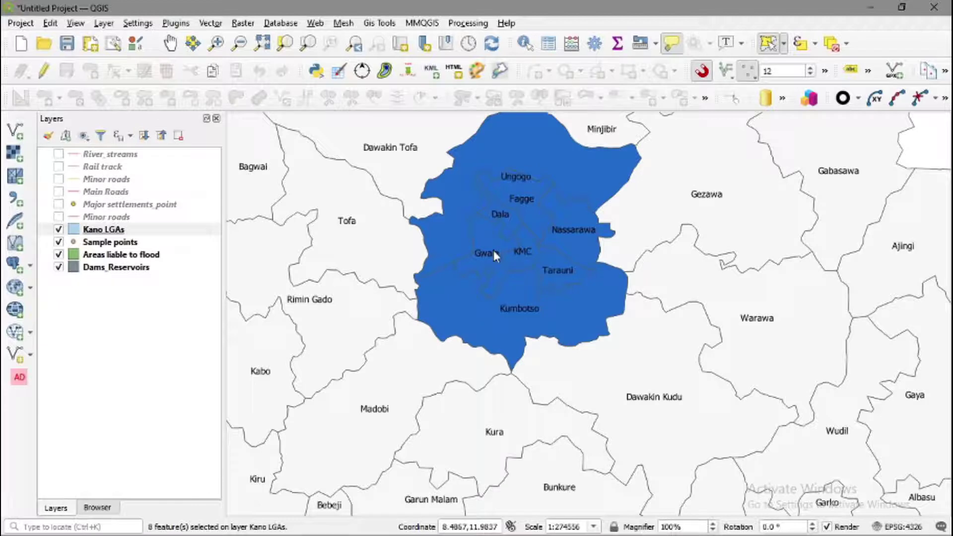
mouse_move(494, 253)
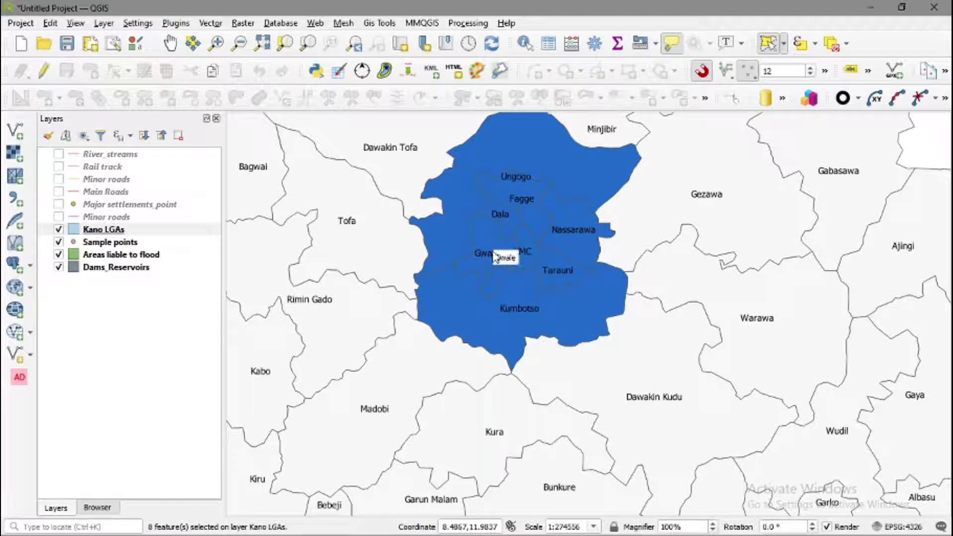
Clear the selection and select the metropolitan LGAs by radius, using a circle of about 0.073 centred between Dala, Fagge and KMC.
click(835, 46)
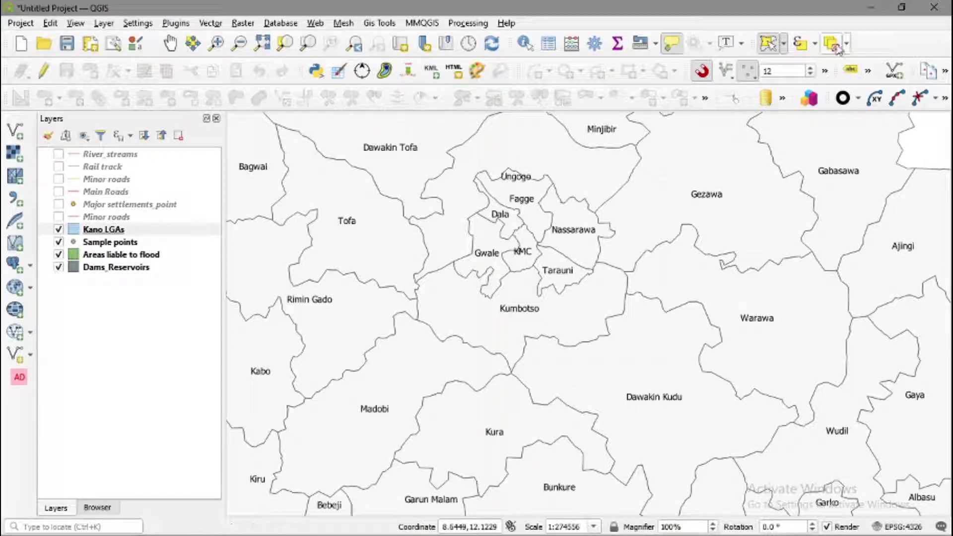
click(783, 44)
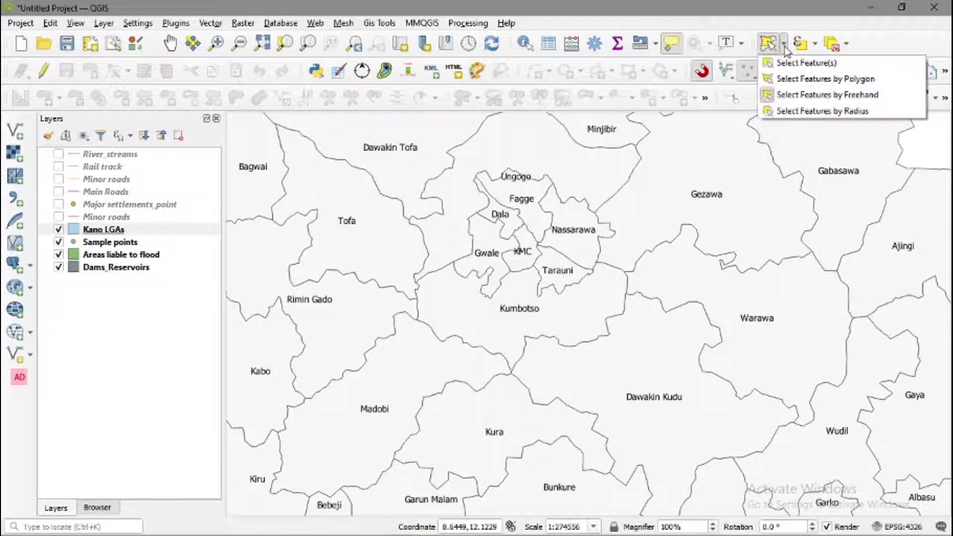
click(802, 111)
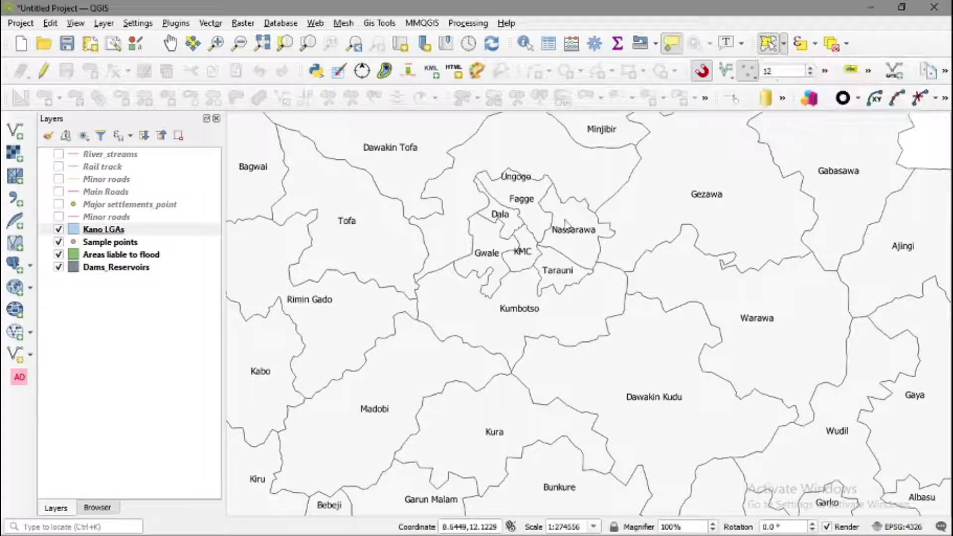
click(522, 227)
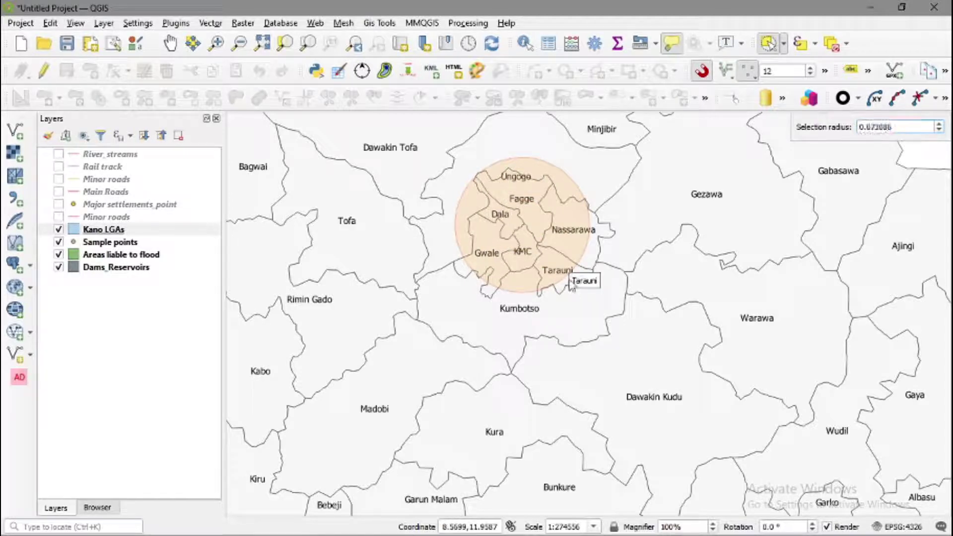
click(559, 286)
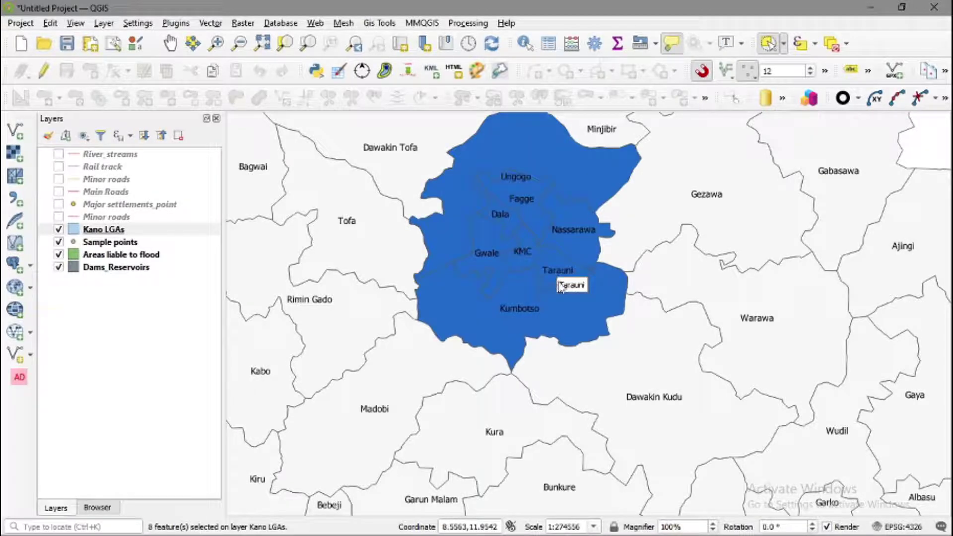
click(526, 240)
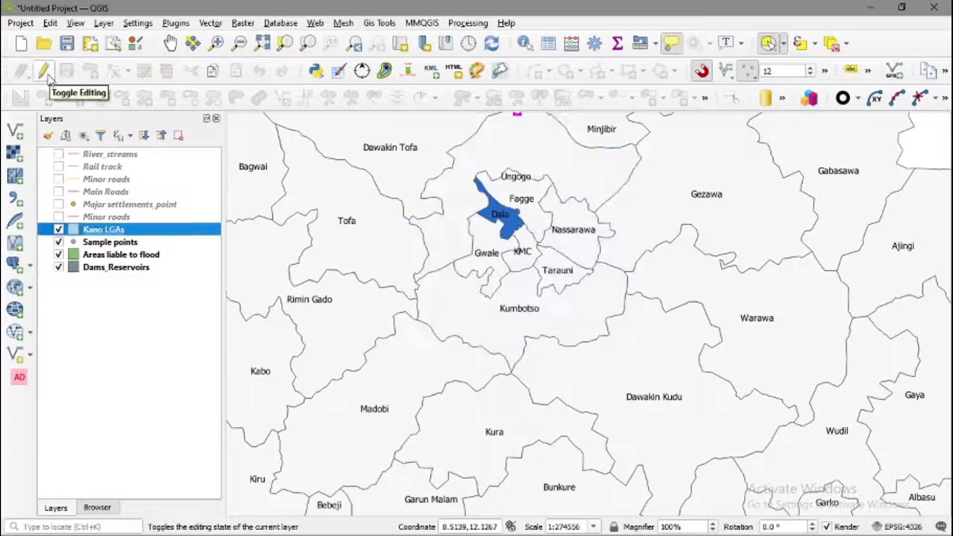
Clear the selection and select Ungogo, Fagge, Nassarawa and Tarauni individually as one combined selection in the Kano LGAs layer.
click(832, 44)
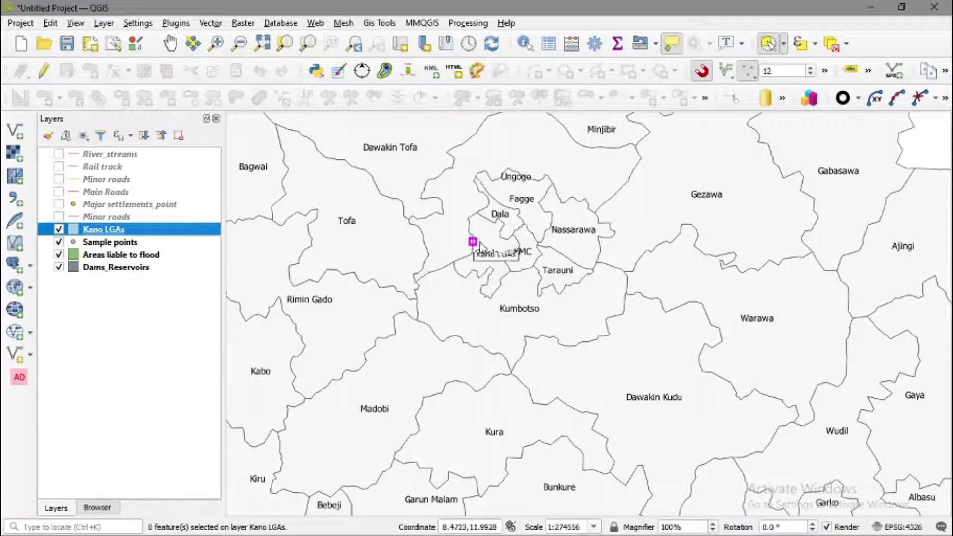
click(783, 43)
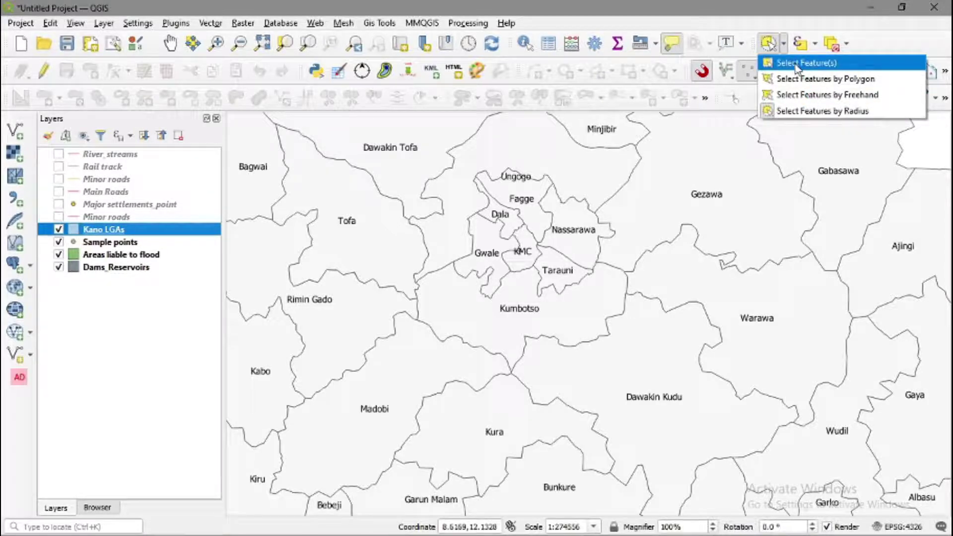
click(796, 65)
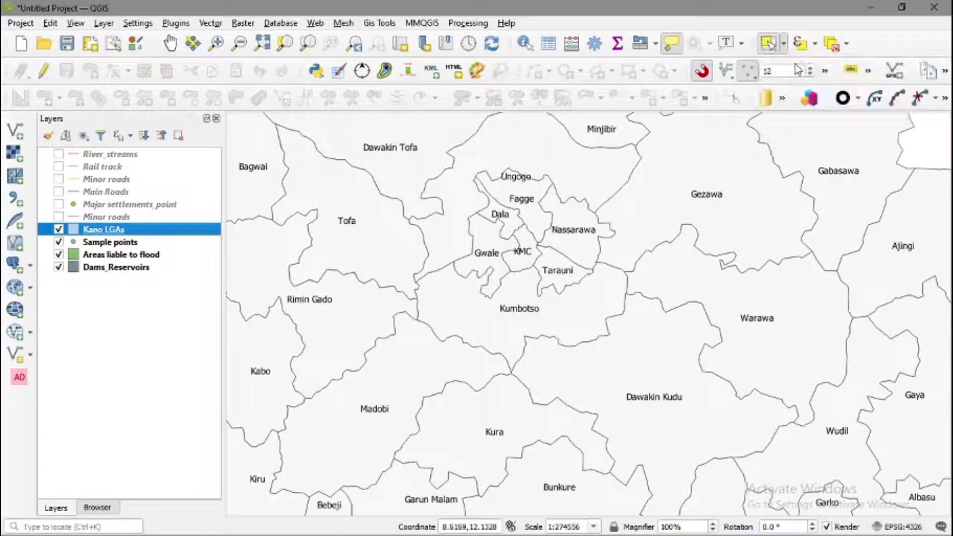
click(528, 161)
key(shift)
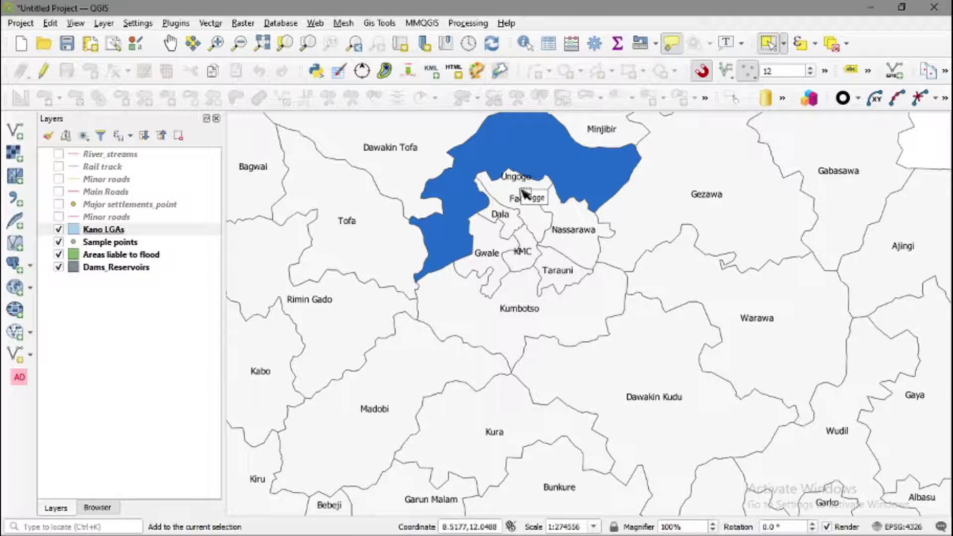
shift+click(524, 193)
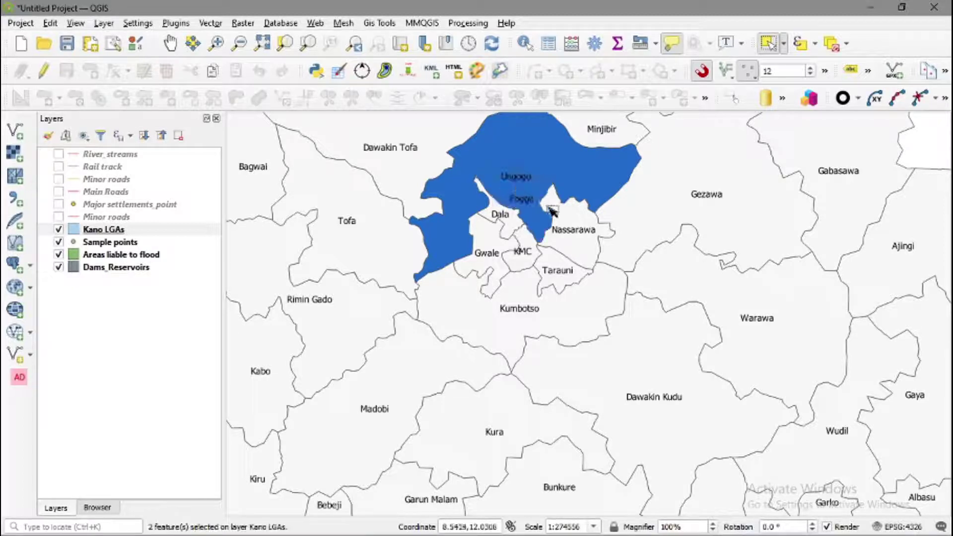
shift+click(571, 222)
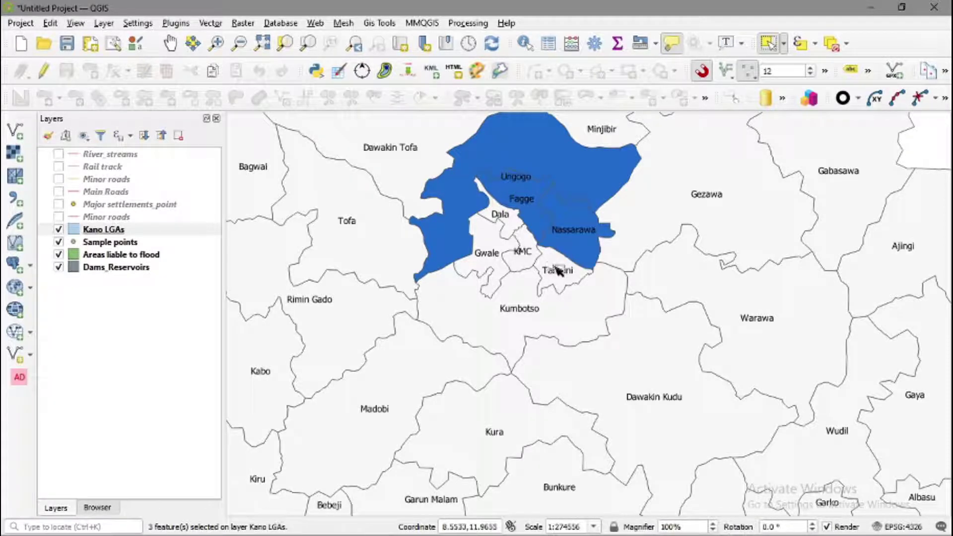
shift+click(557, 271)
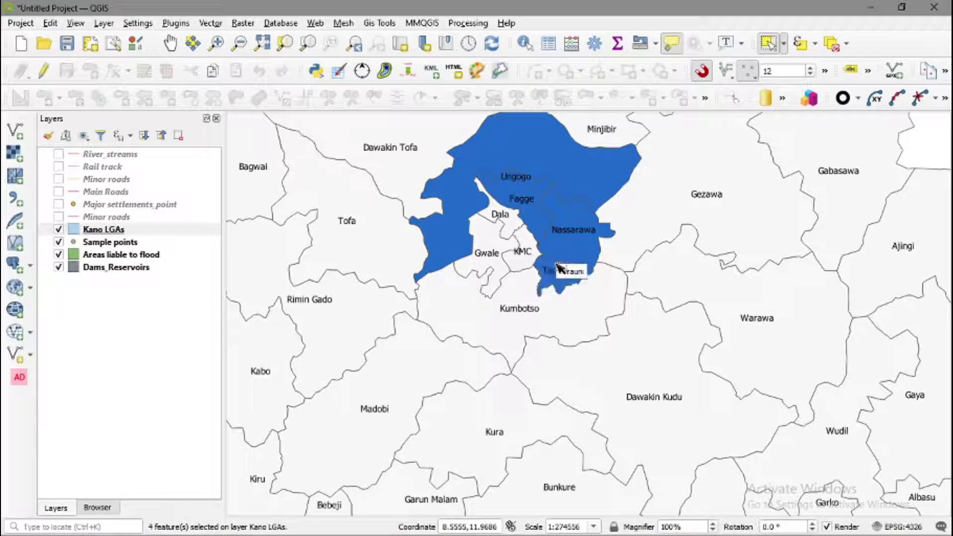
Add Kumbotso, KMC, Dala and Gwale to the current selection.
shift+click(584, 301)
shift+click(577, 302)
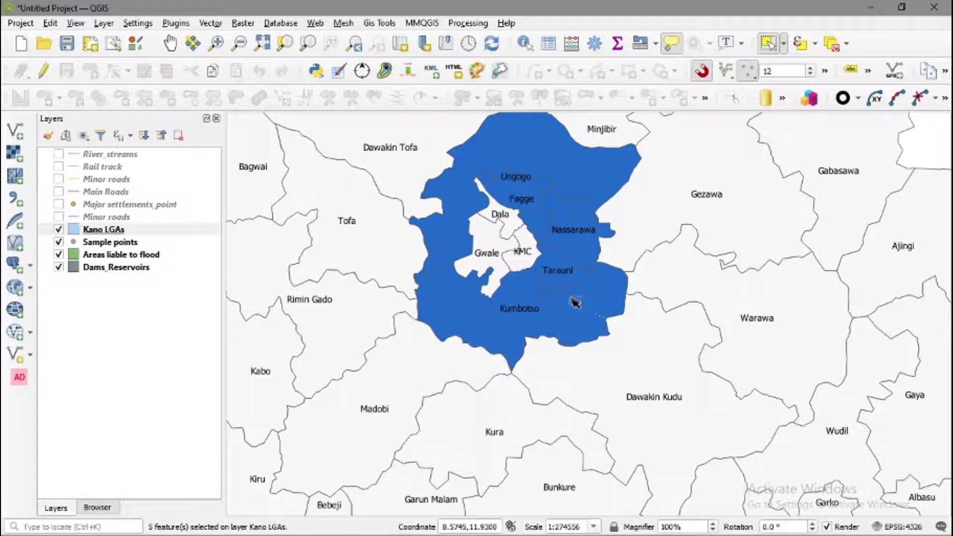
shift+click(530, 262)
shift+click(516, 214)
shift+click(507, 266)
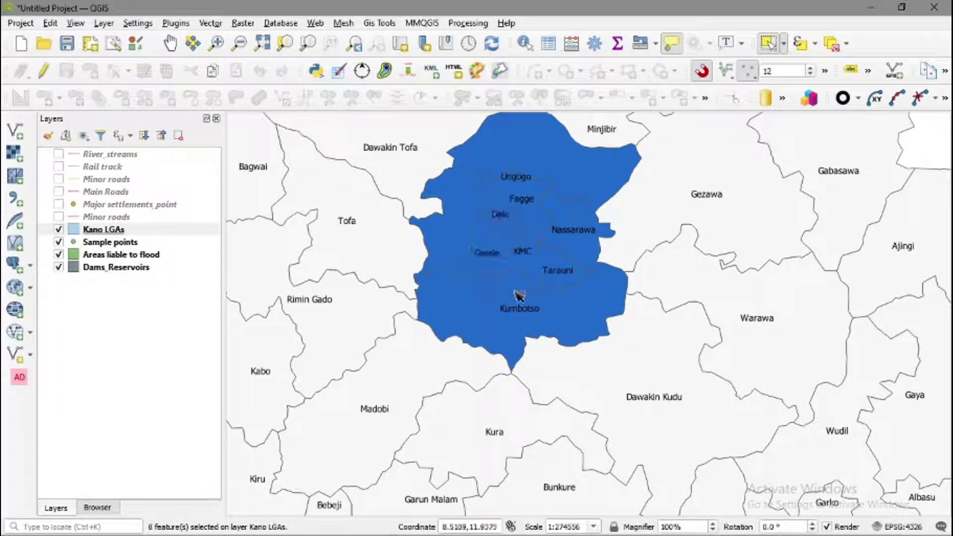
mouse_move(482, 252)
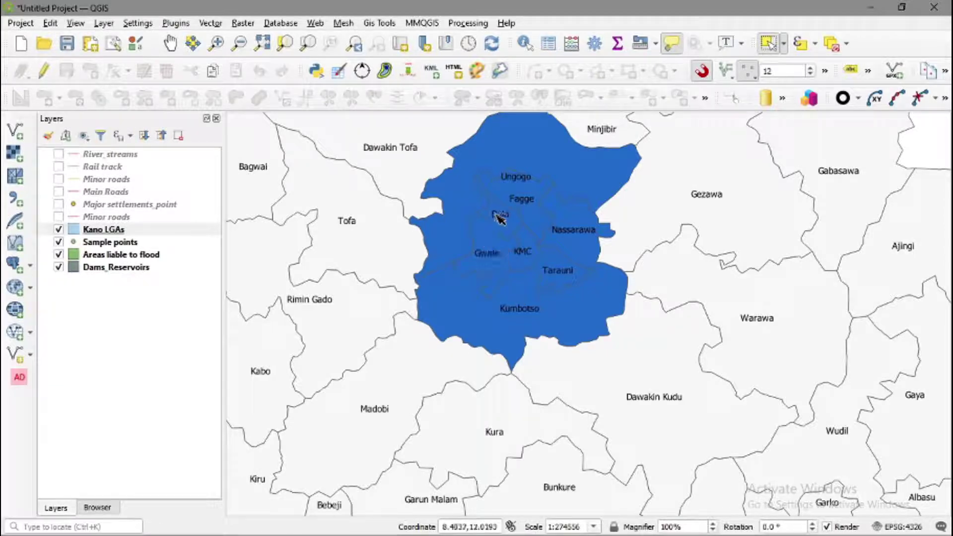
Start exporting only the selected features of the Kano LGAs layer to a new vector file.
drag(510, 216, 469, 276)
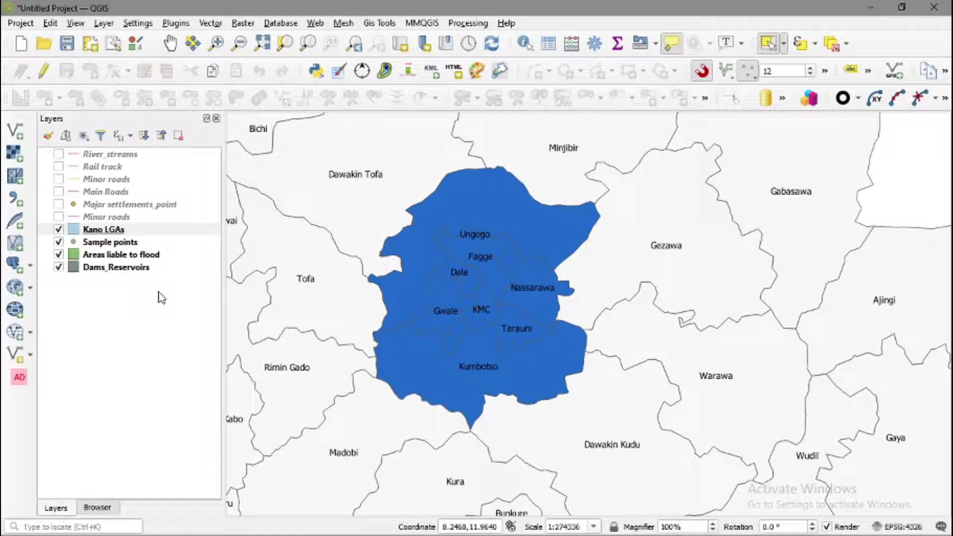
click(144, 233)
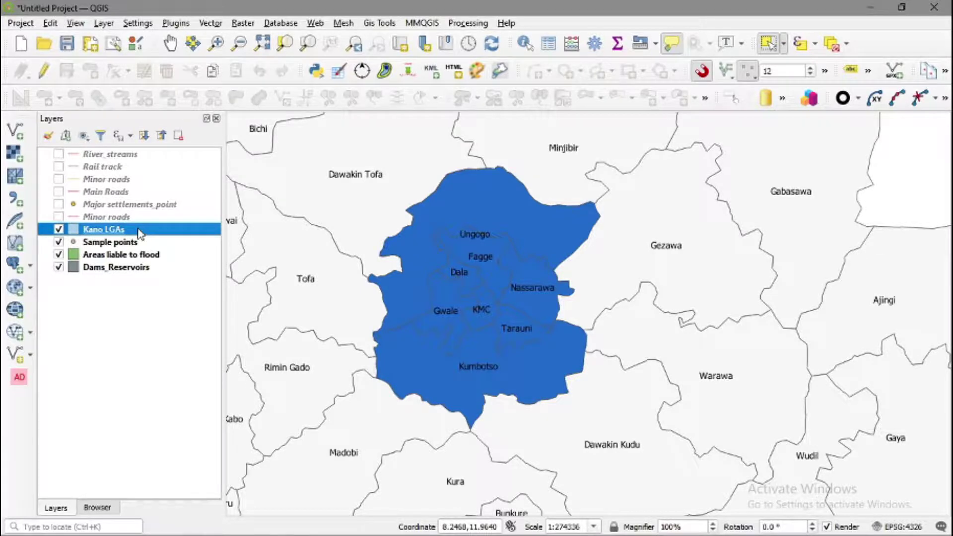
right_click(138, 232)
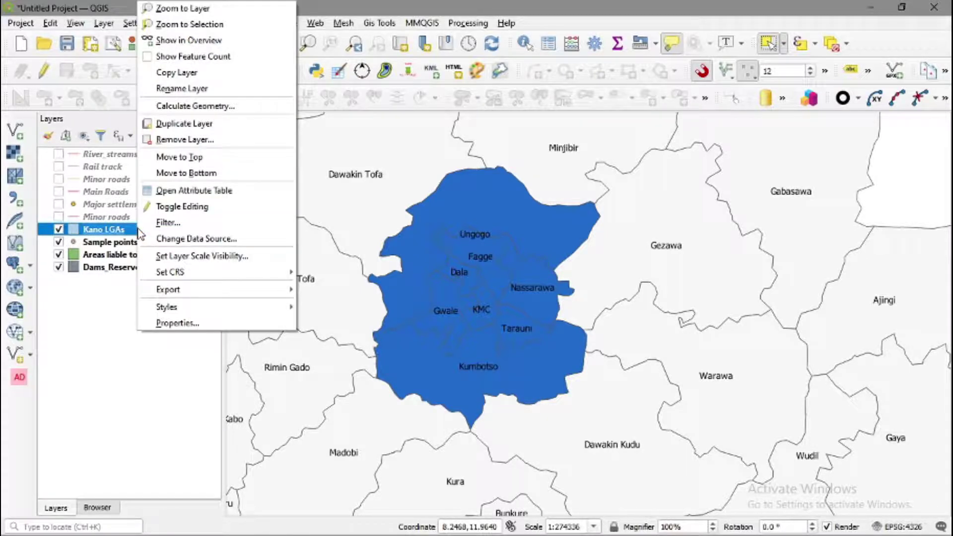
mouse_move(164, 290)
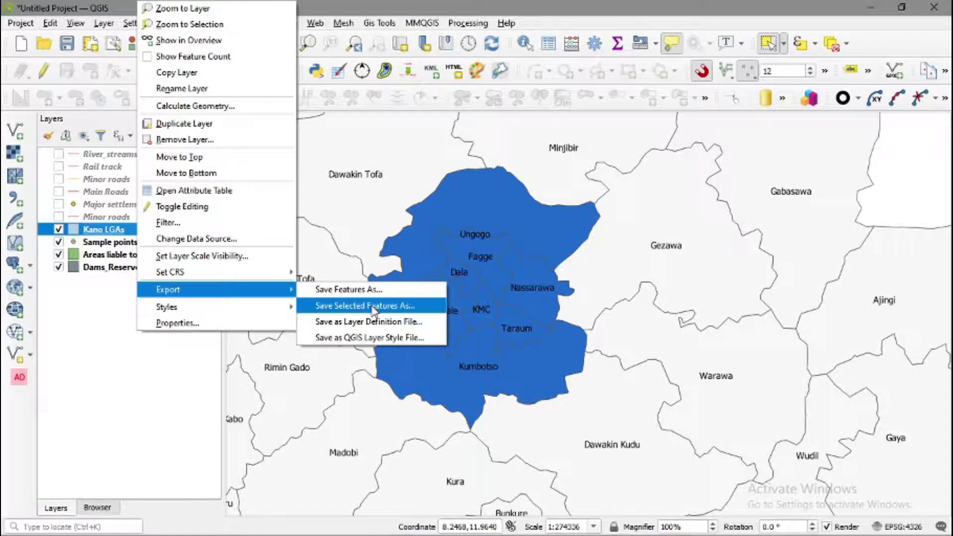
click(373, 310)
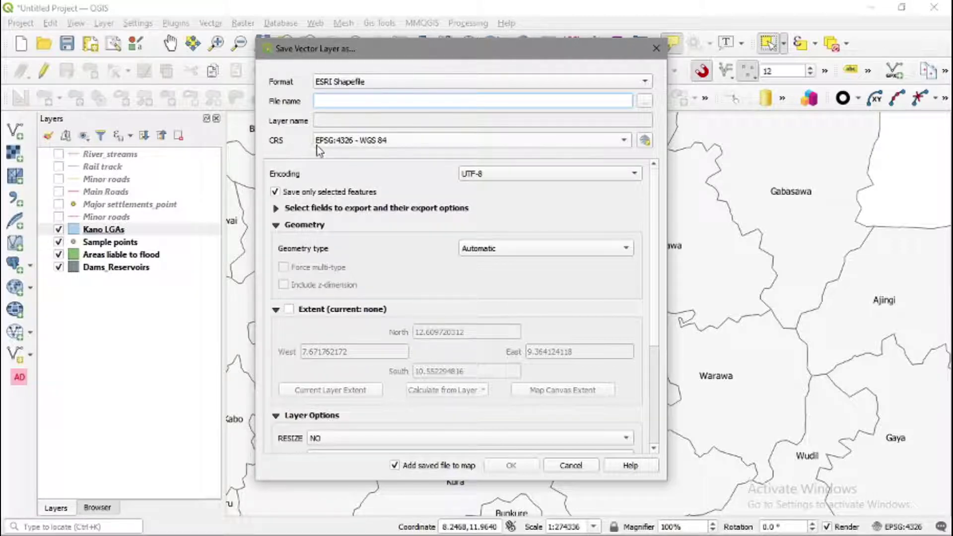
Review the coordinate reference systems available for the export, leaving EPSG:4326 - WGS 84 in place.
mouse_move(319, 145)
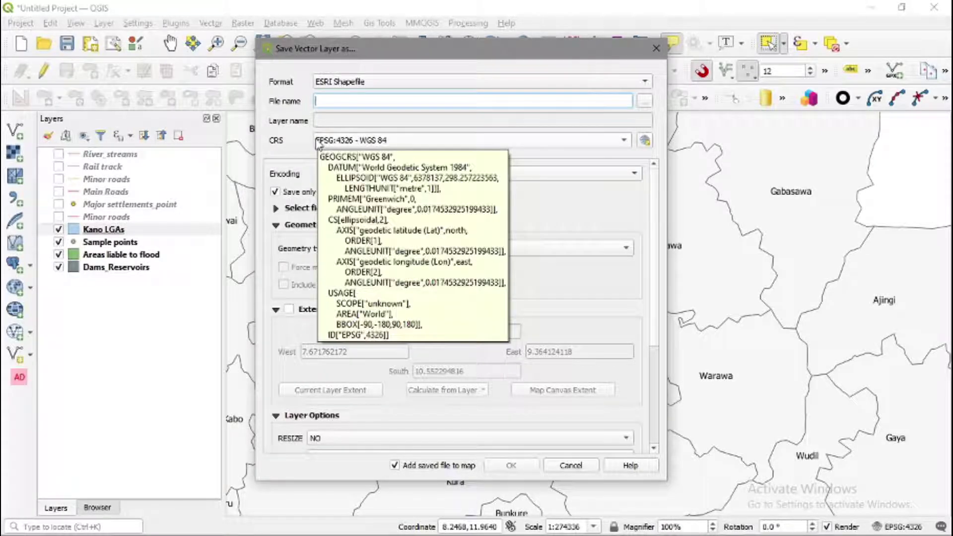
click(620, 144)
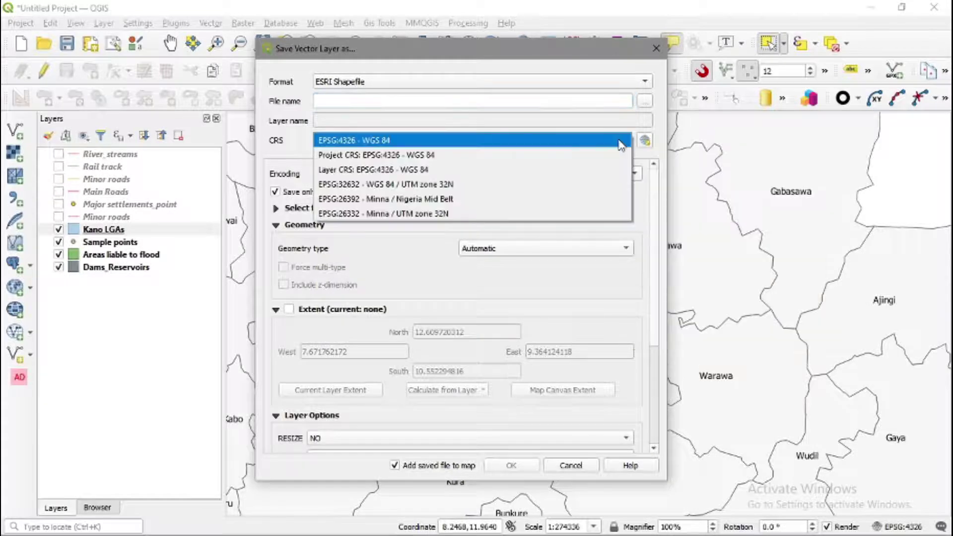
click(657, 130)
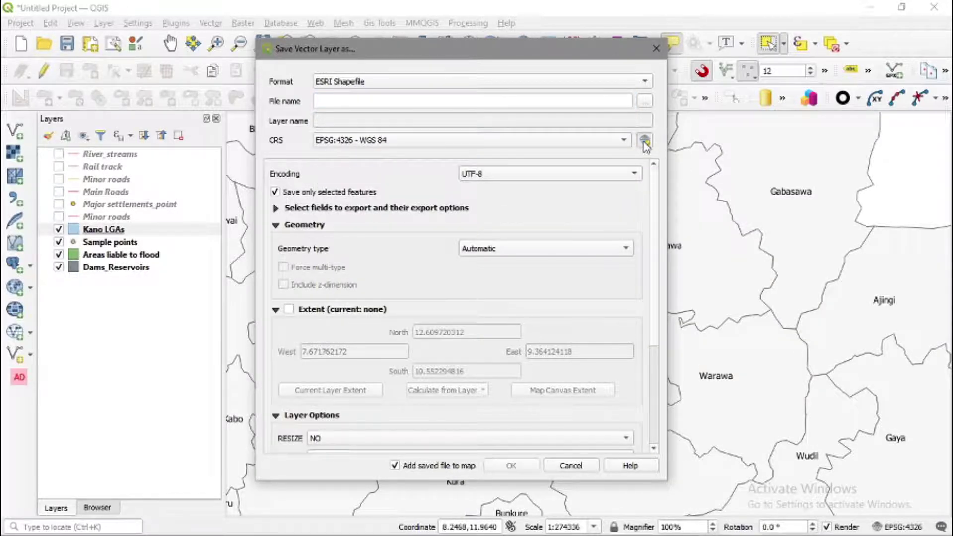
click(644, 142)
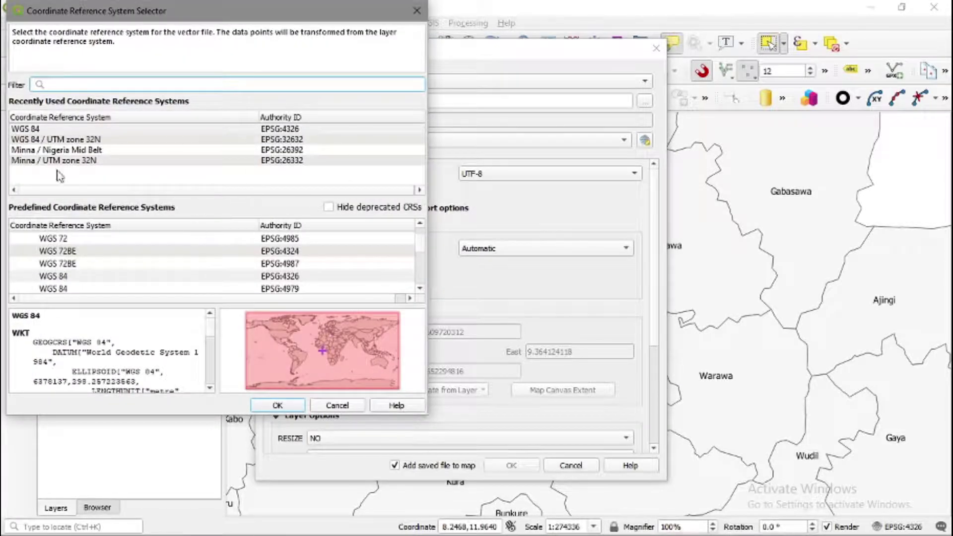
scroll(114, 255, down, 2)
click(416, 11)
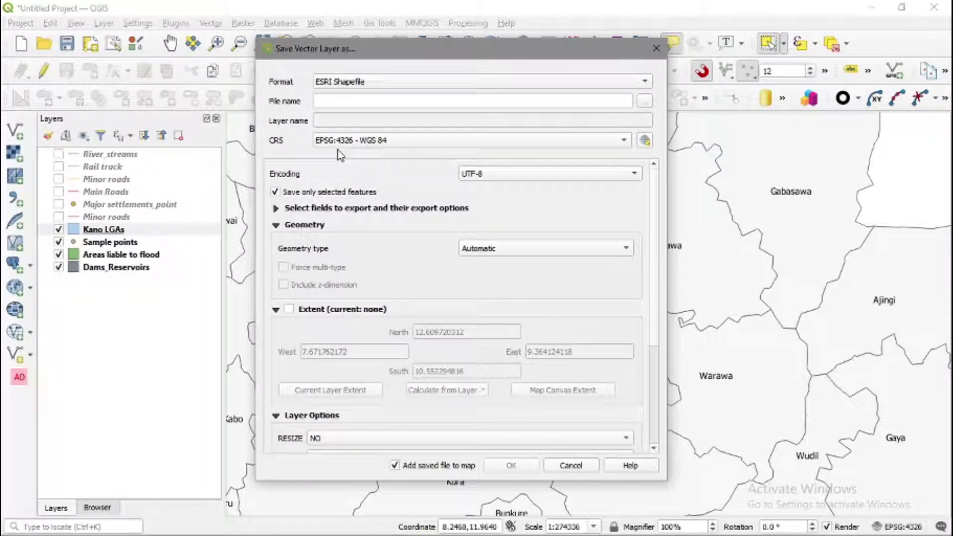
Create a folder named trash inside EXERCISE FILES and open it as the export location.
click(361, 101)
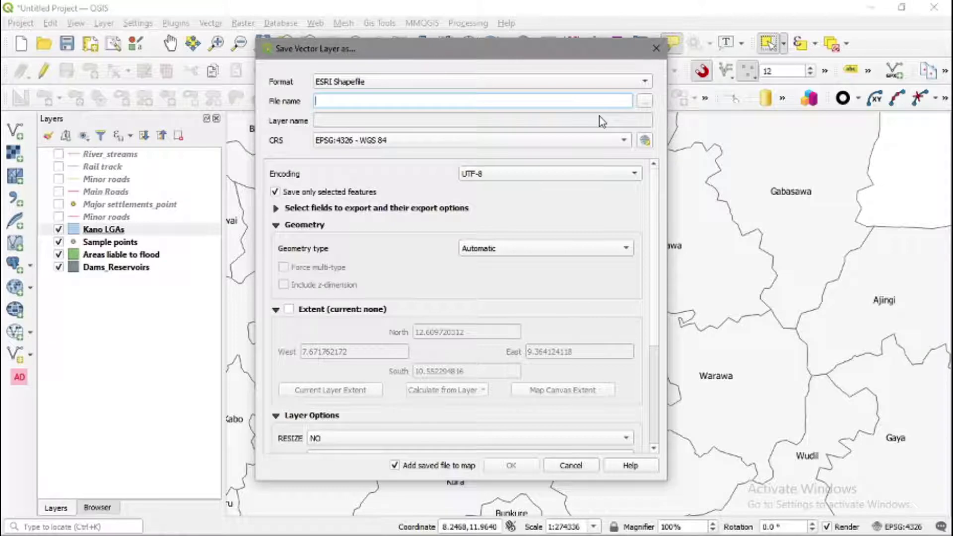
click(645, 102)
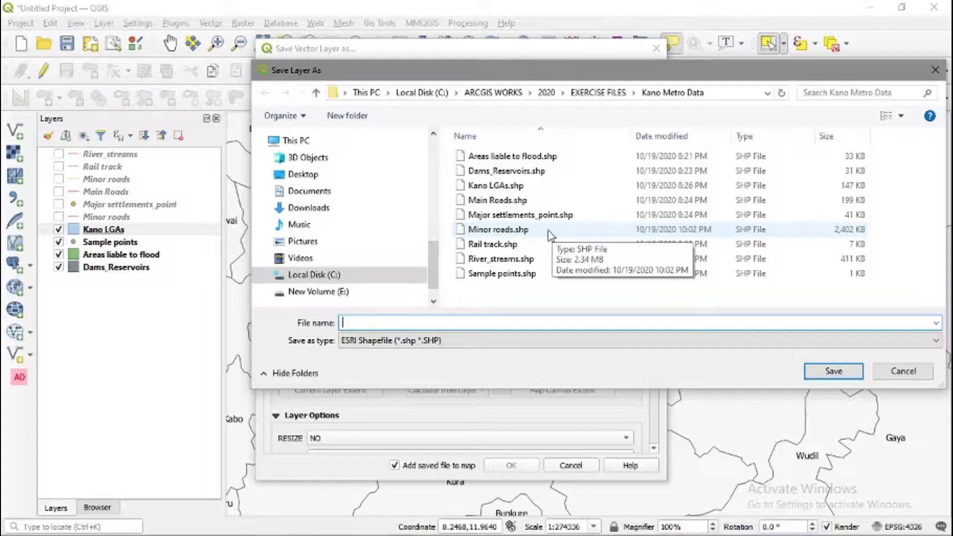
click(594, 95)
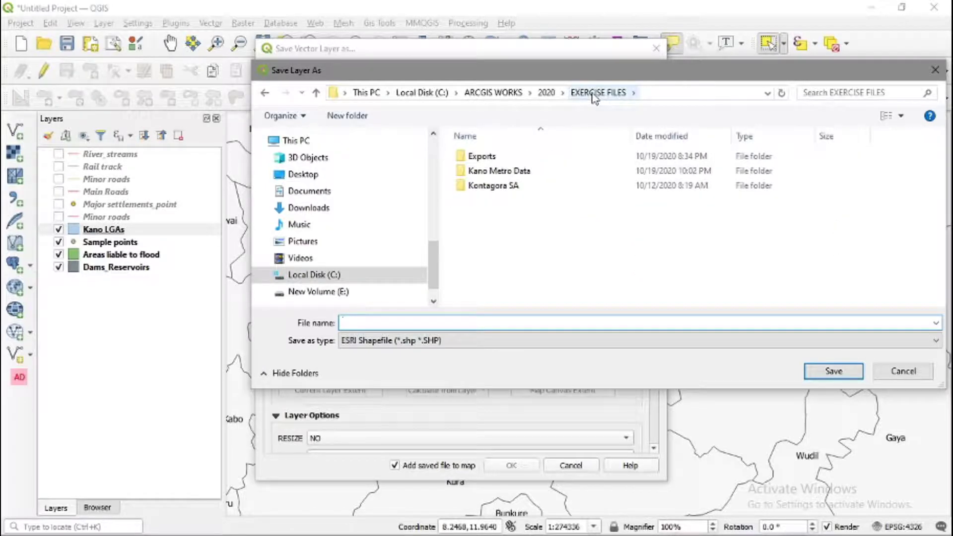
key(ctrl+shift+n)
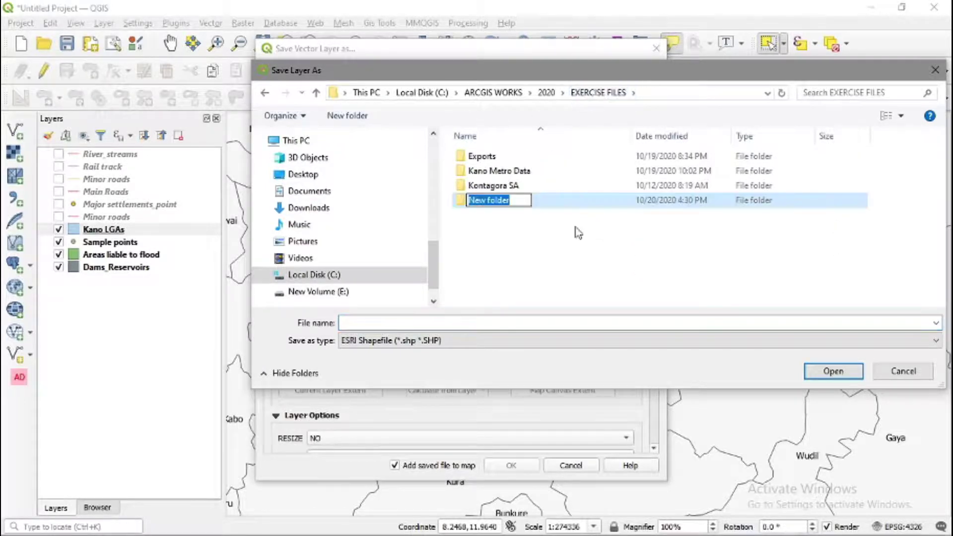
text(trash)
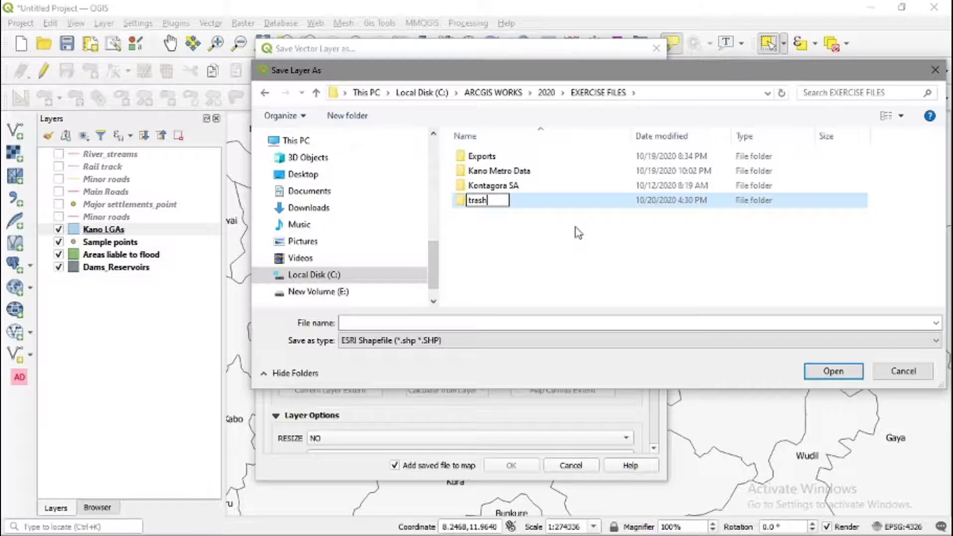
click(844, 376)
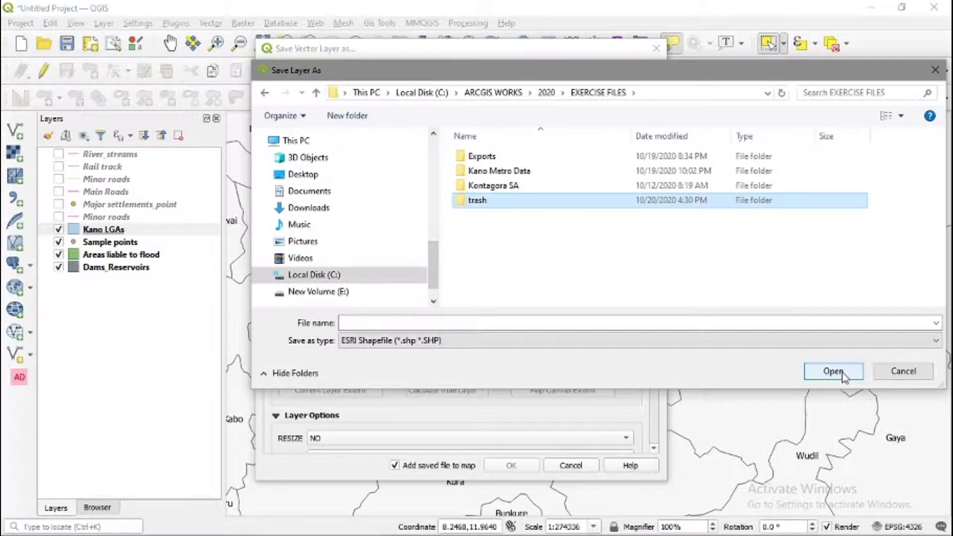
click(844, 376)
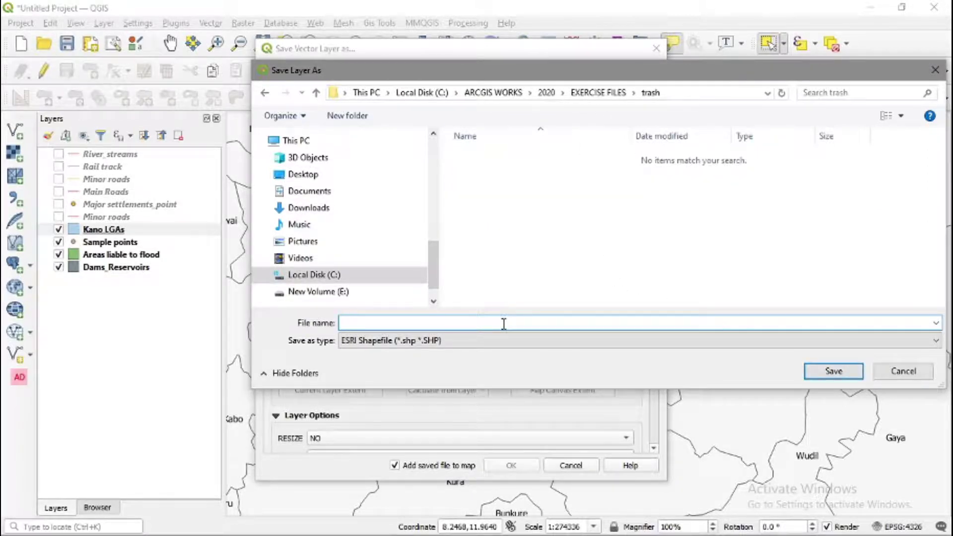
Name the output Kano metro and export the selected features as an ESRI Shapefile added to the map.
text(Kano metro)
click(834, 371)
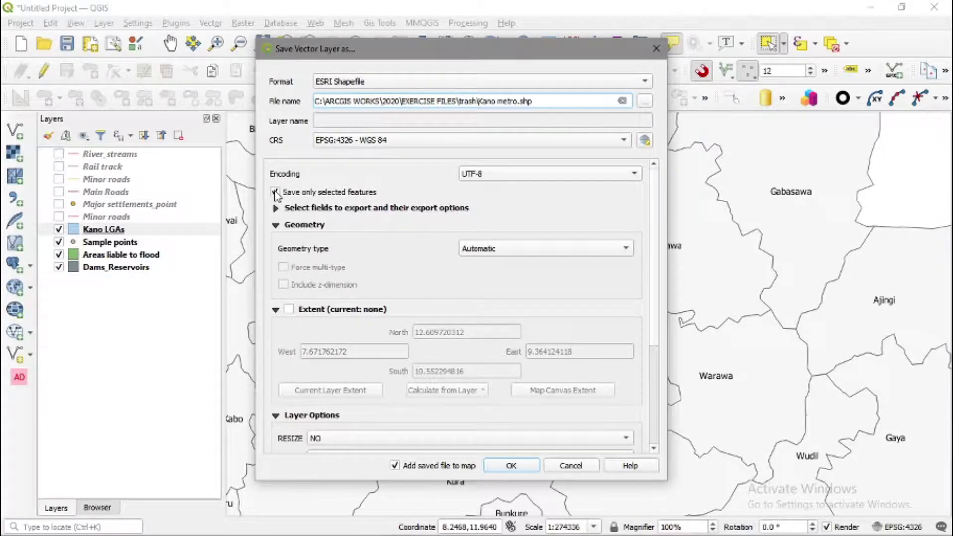
scroll(620, 322, down, 5)
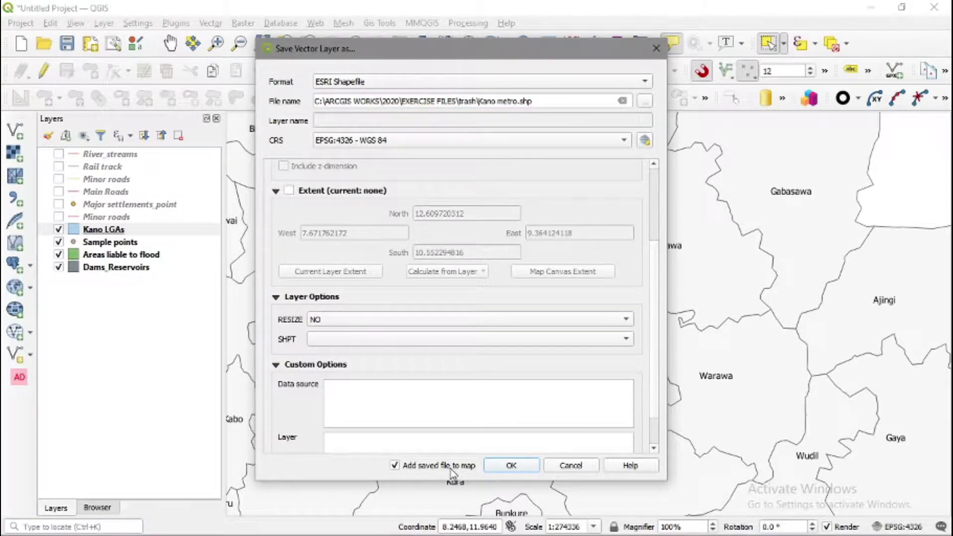
click(513, 468)
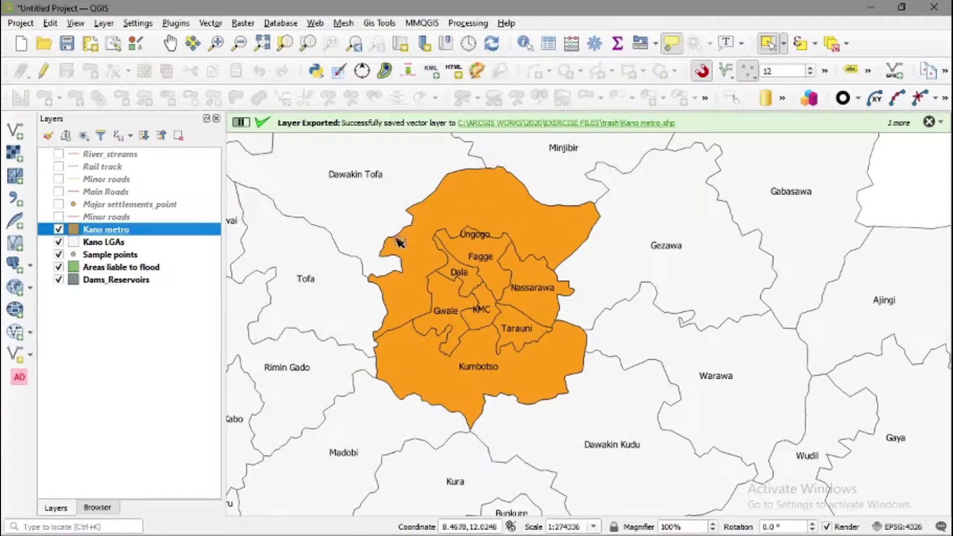
Hide the Kano metro layer, clear the selection on Kano LGAs, and show Kano metro again.
click(59, 229)
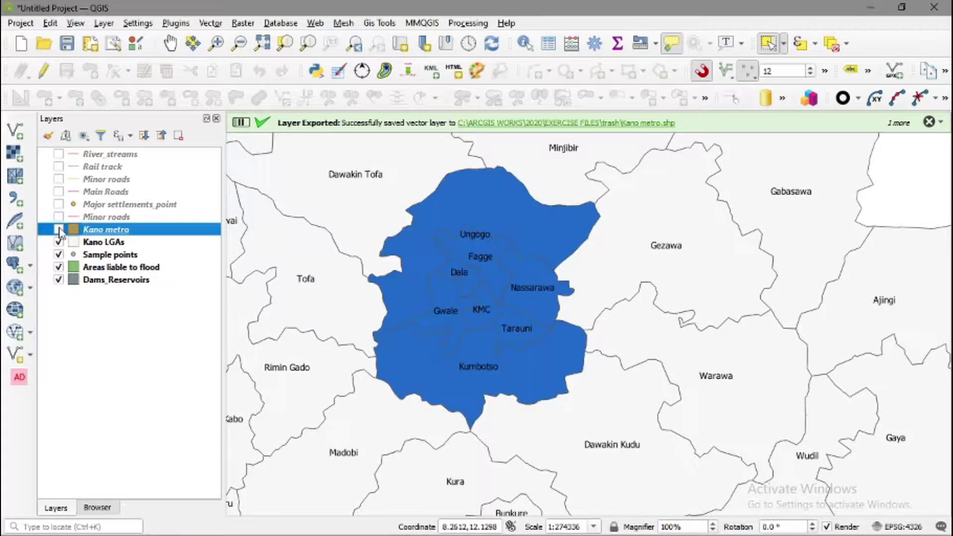
click(831, 46)
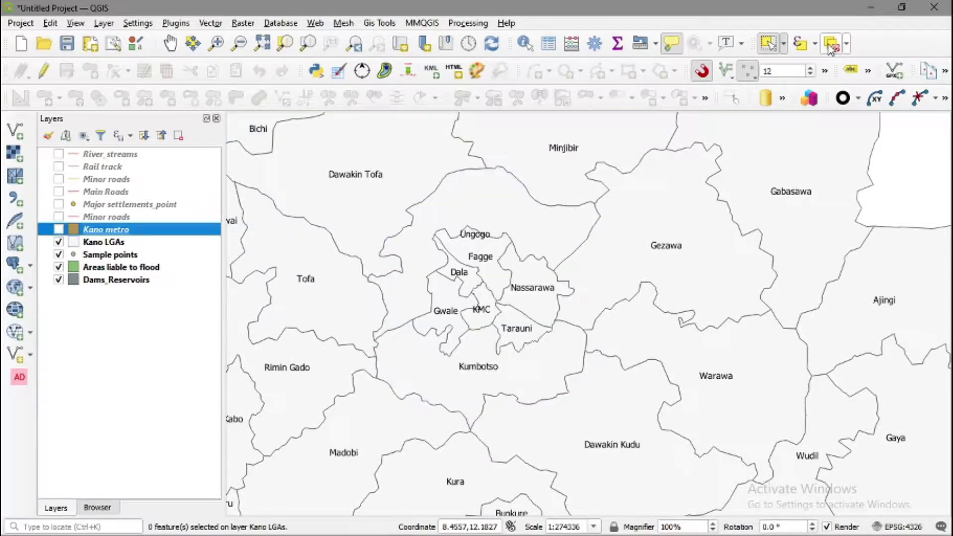
click(58, 229)
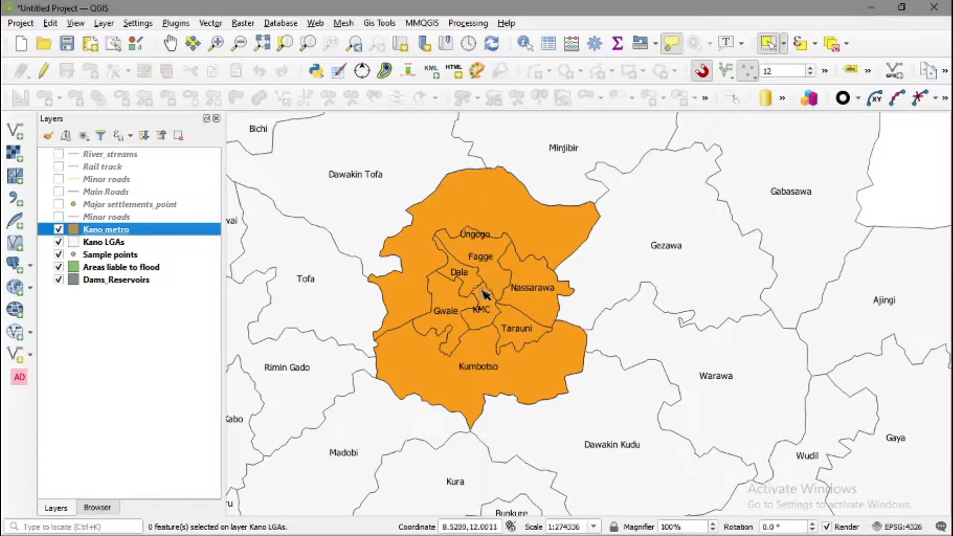
mouse_move(475, 257)
Make all hidden layers visible, from River_streams down to the lower Minor roads, and move Kano LGAs to the bottom of the layer order.
click(59, 154)
click(59, 166)
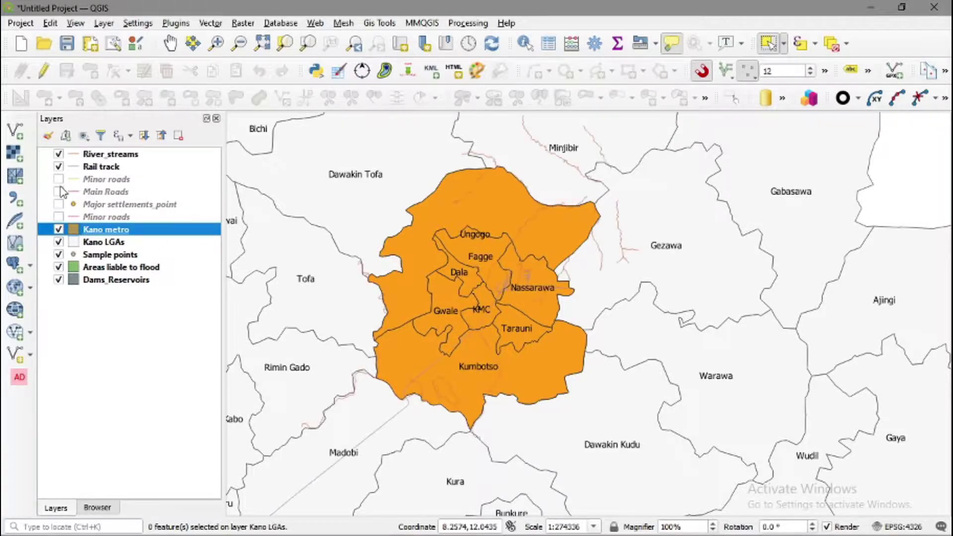
click(59, 179)
click(59, 191)
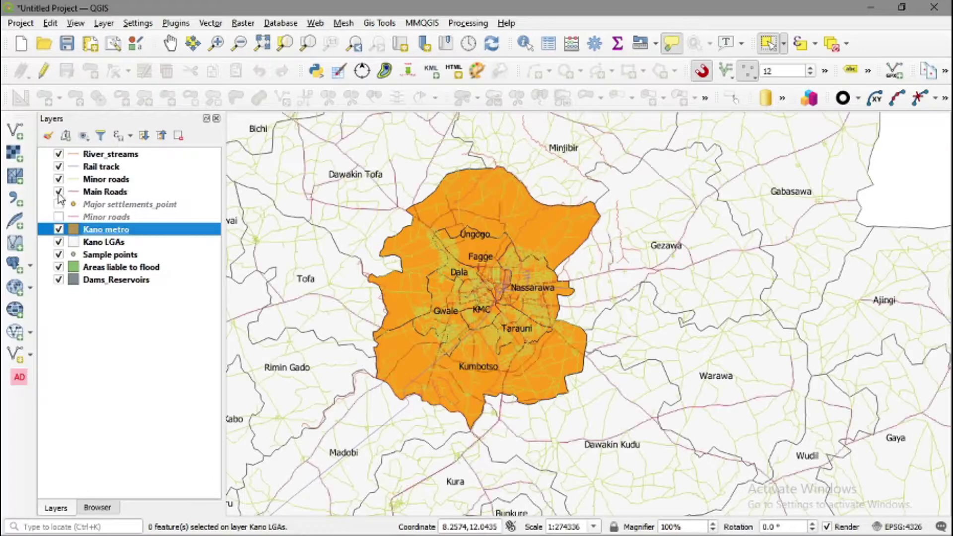
click(59, 204)
click(58, 217)
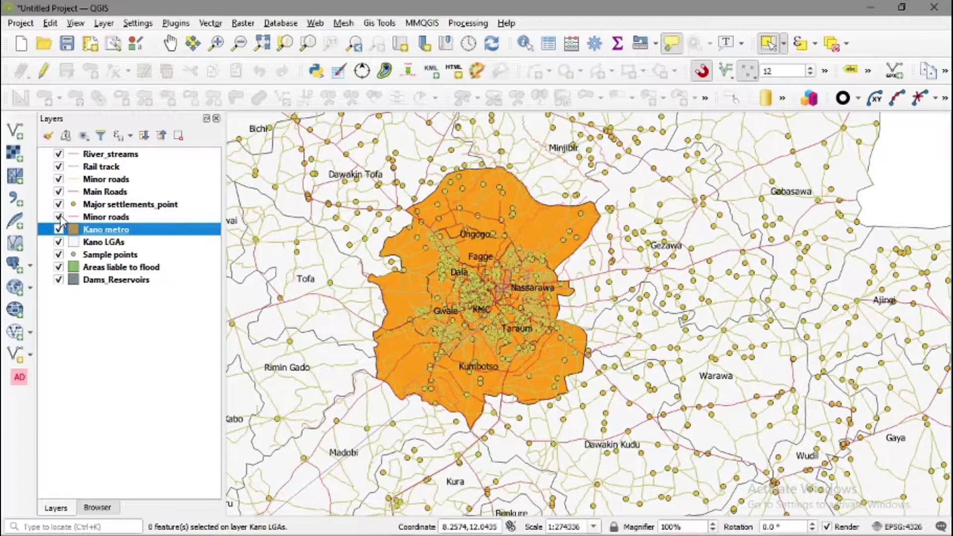
click(73, 244)
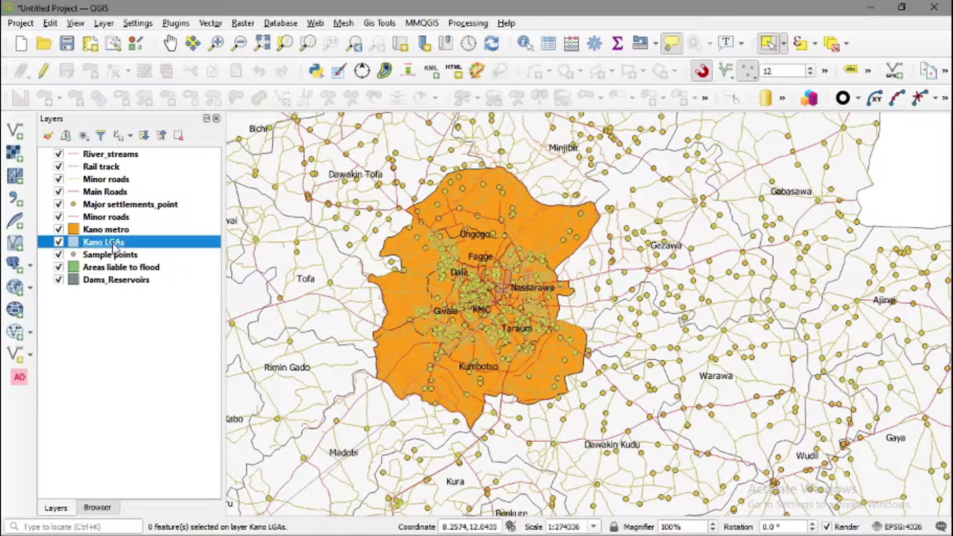
drag(113, 245, 106, 330)
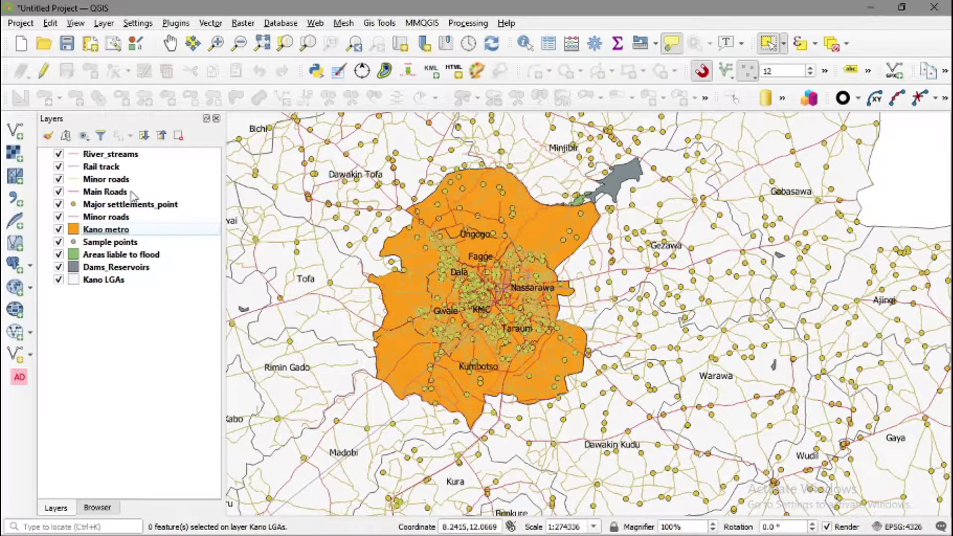
Remove the duplicate Minor roads layer directly above Kano metro from the project.
click(121, 221)
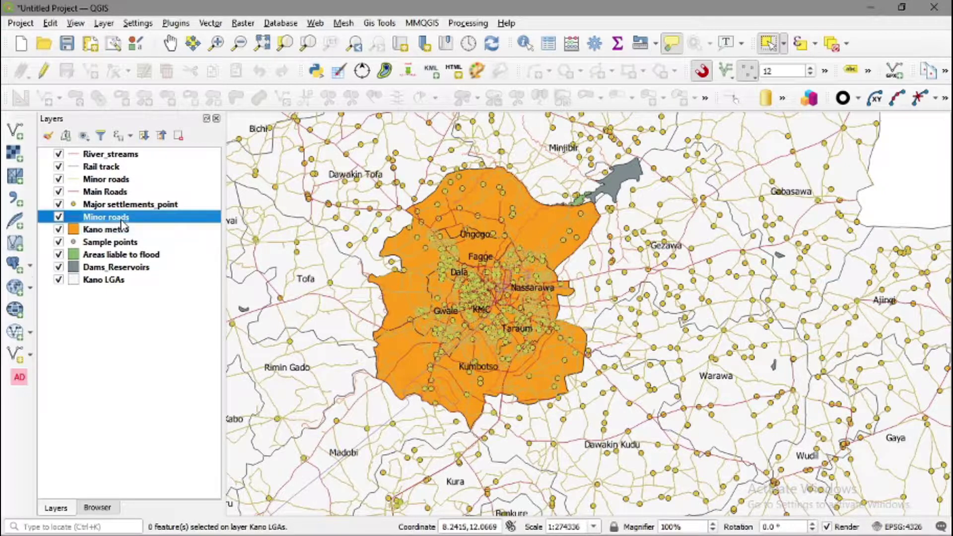
click(124, 179)
click(124, 221)
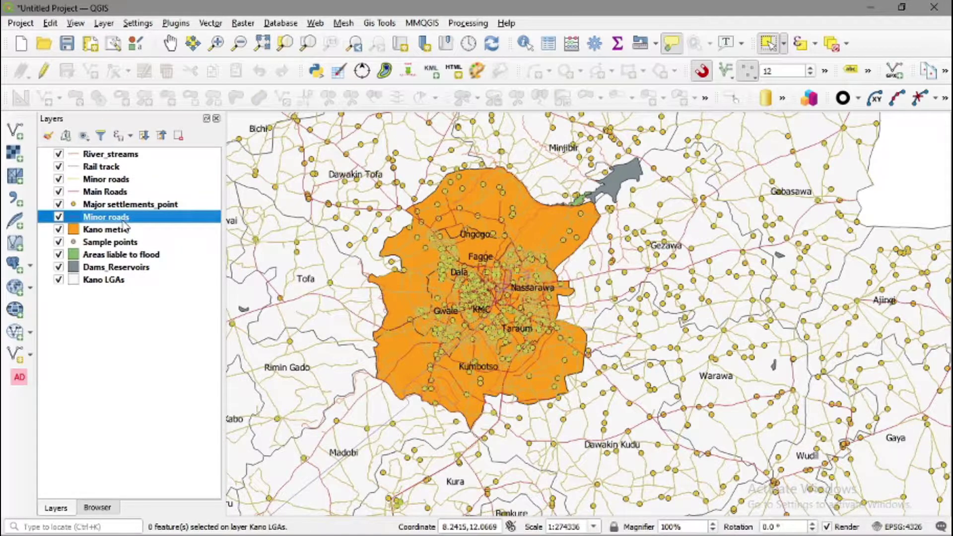
right_click(125, 223)
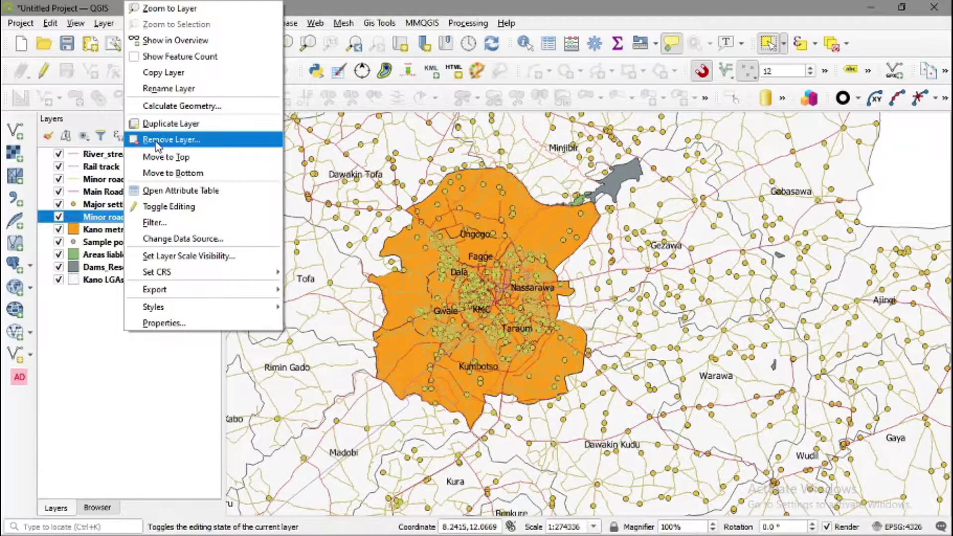
click(110, 306)
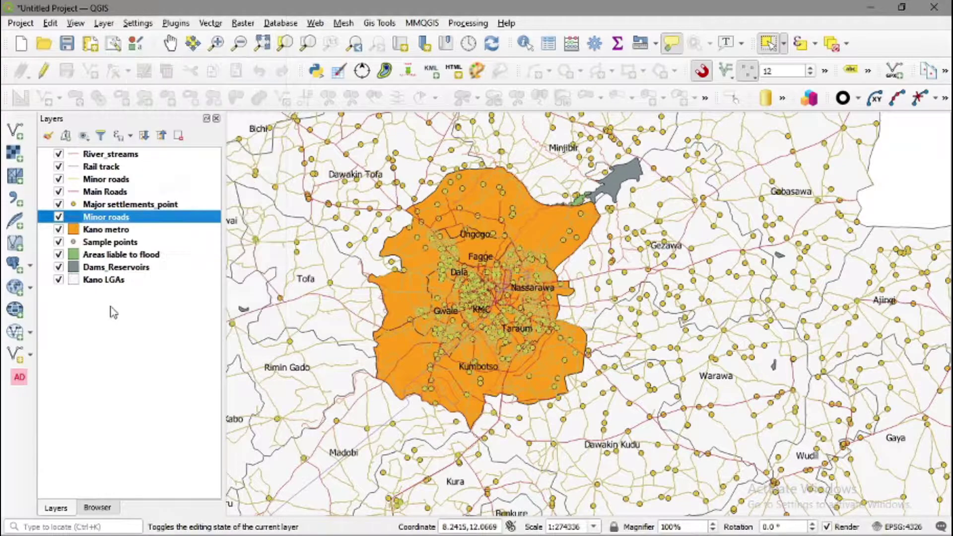
click(104, 218)
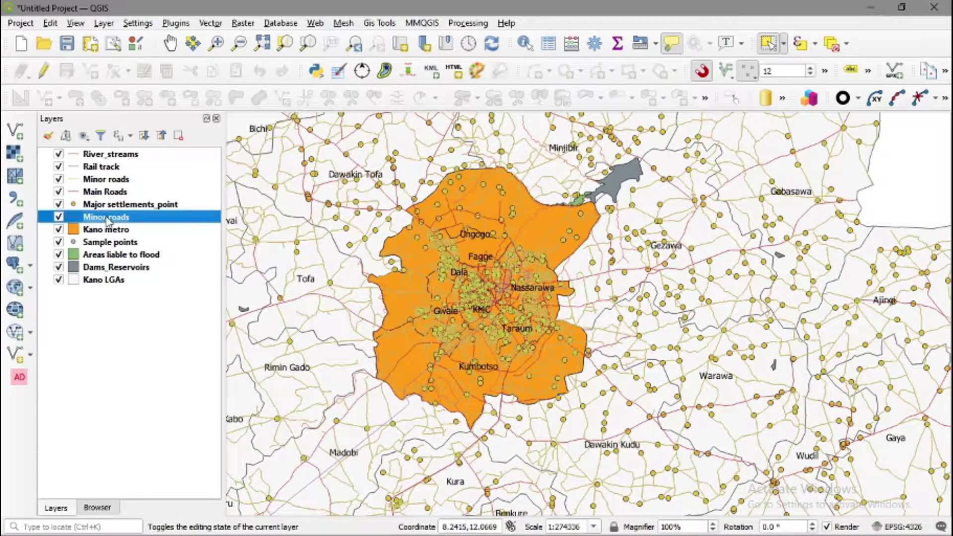
click(178, 136)
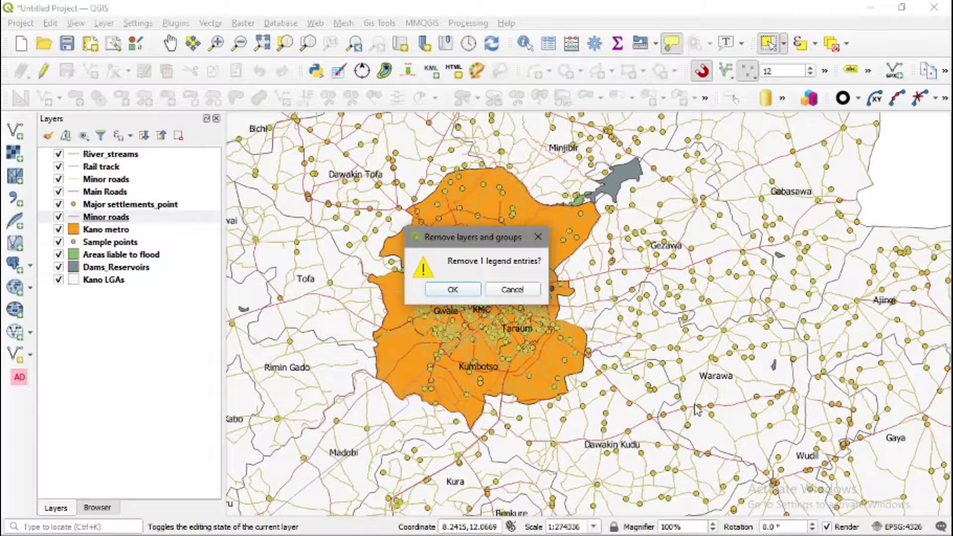
click(448, 292)
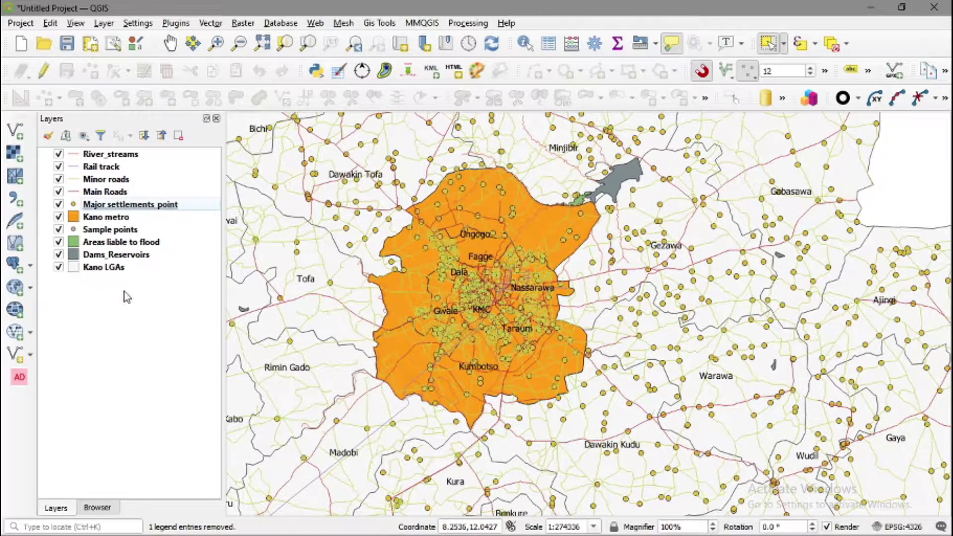
Move Sample points to the top of the layer order and place Major settlements_point directly beneath it.
click(119, 230)
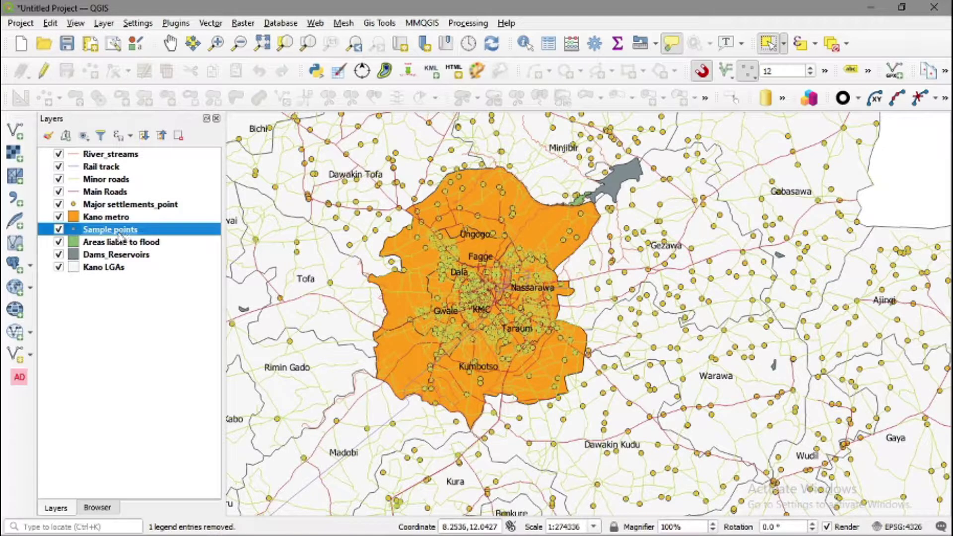
drag(122, 232, 135, 158)
click(119, 219)
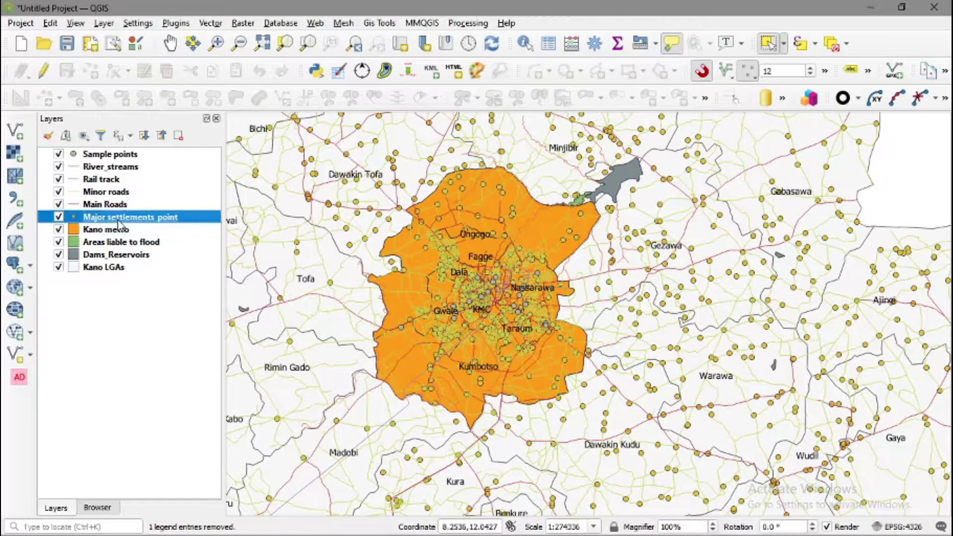
drag(120, 219, 137, 168)
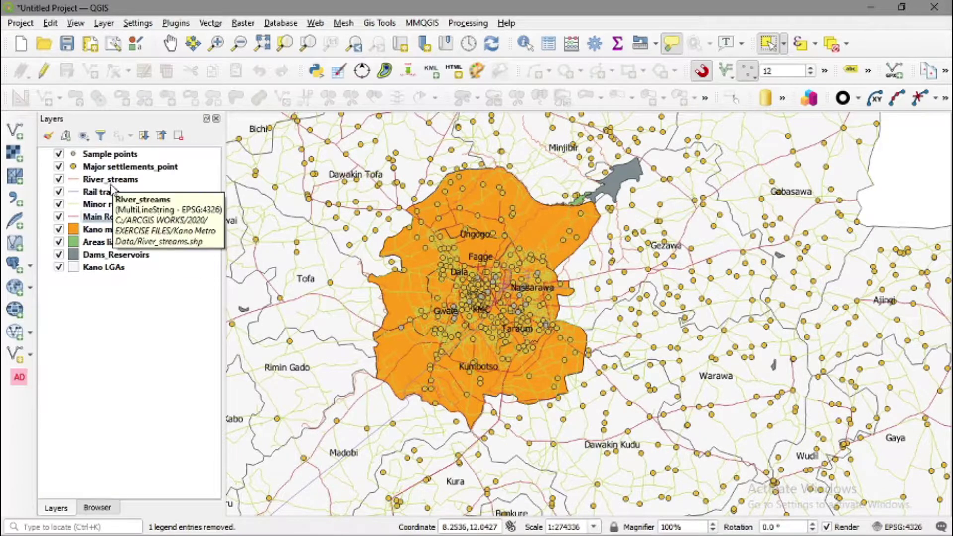
Move the Kano metro layer below Dams_Reservoirs, directly above Kano LGAs in the layer order.
click(114, 216)
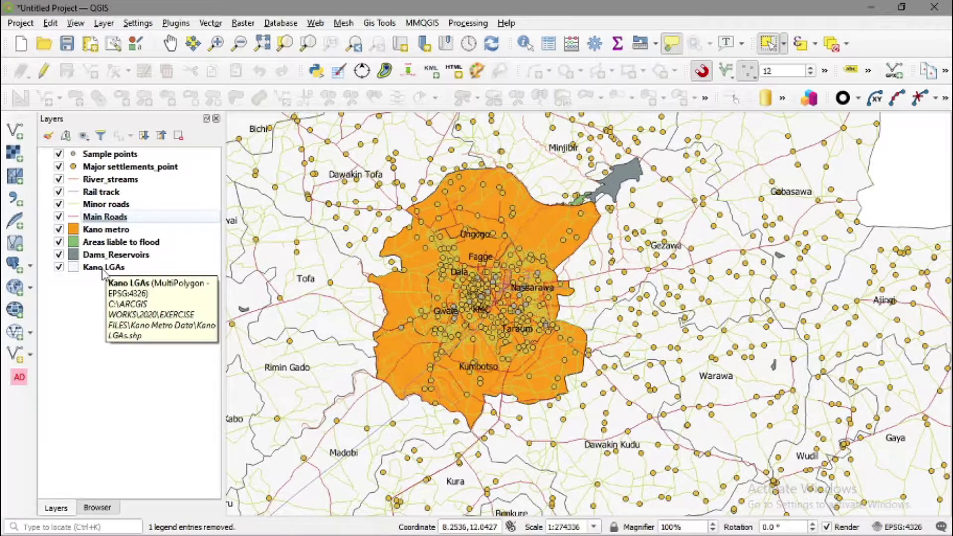
click(104, 268)
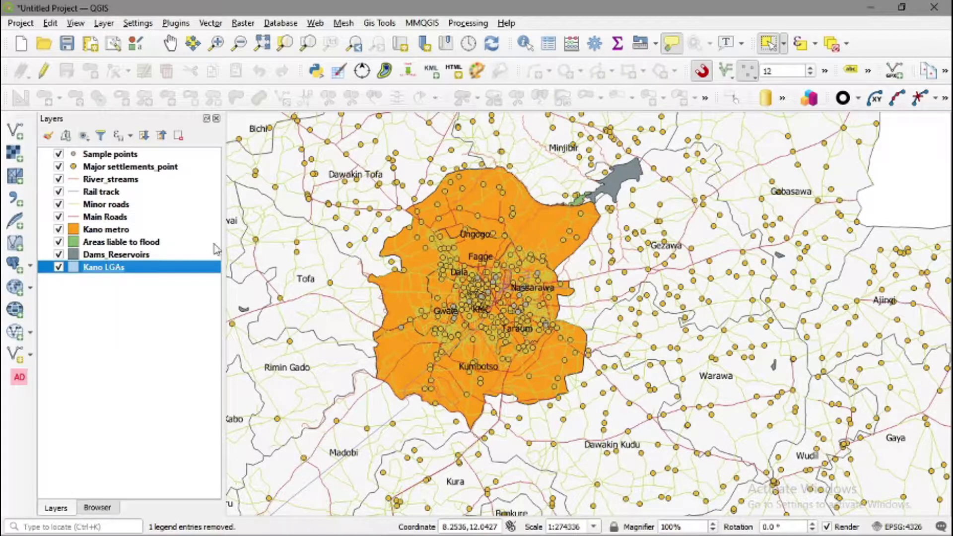
click(113, 231)
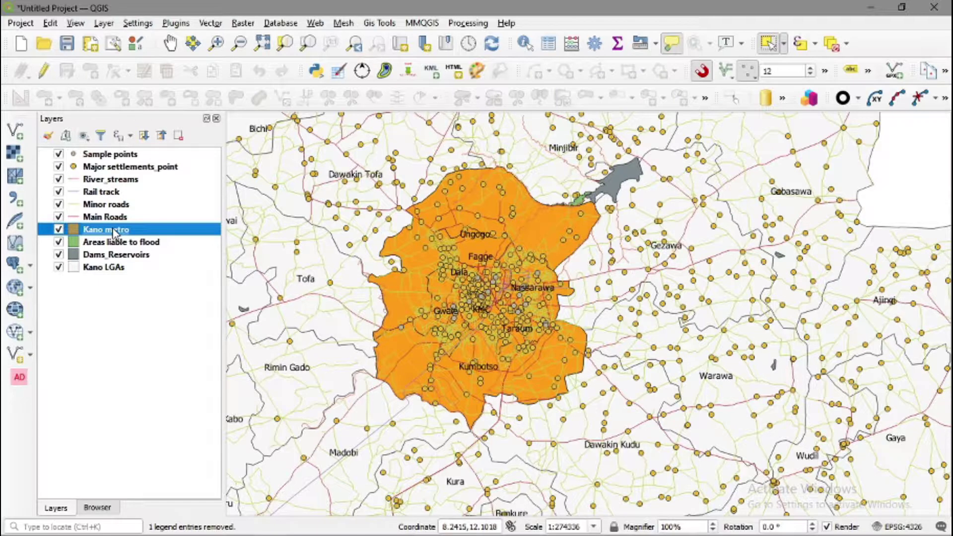
drag(113, 231, 122, 261)
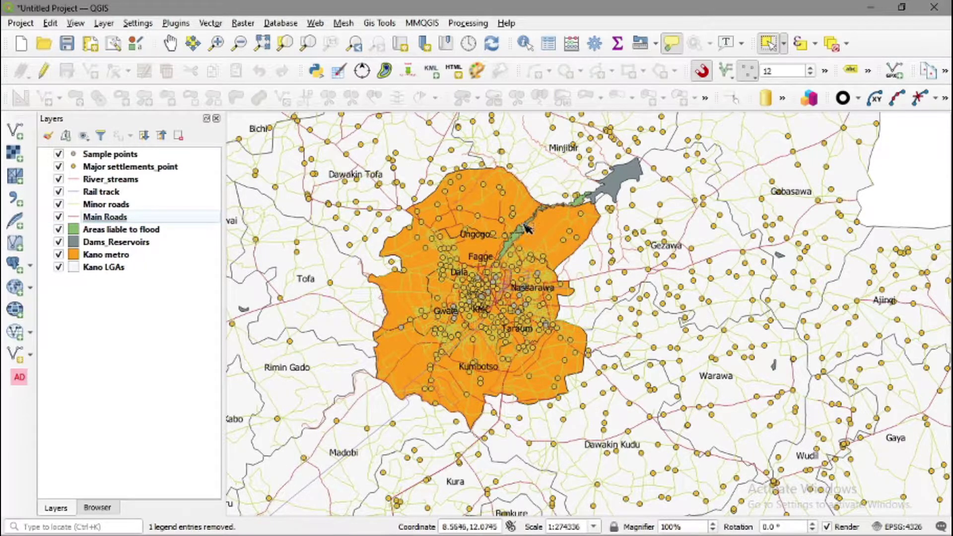
Move the Dams_Reservoirs layer directly above Areas liable to flood in the layer order.
scroll(539, 210, up, 1)
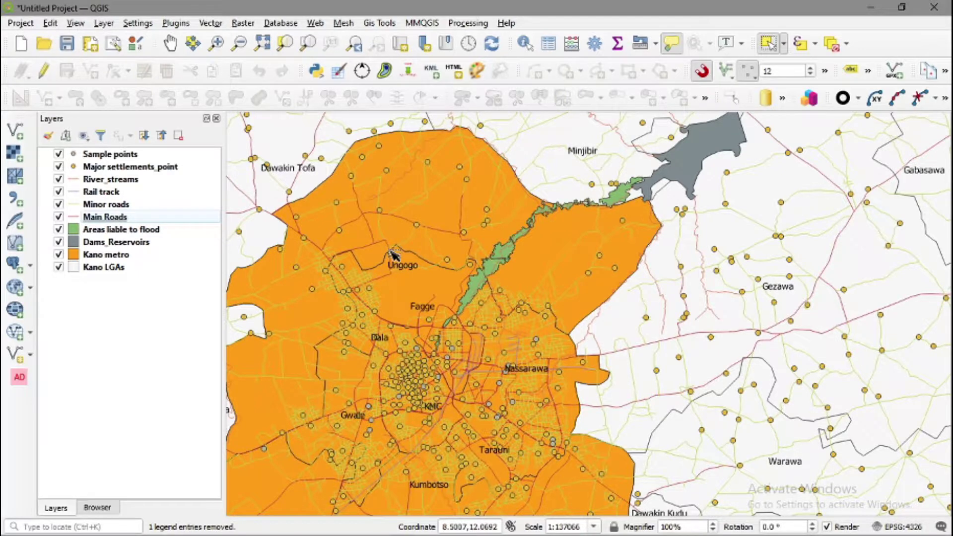
scroll(650, 183, up, 2)
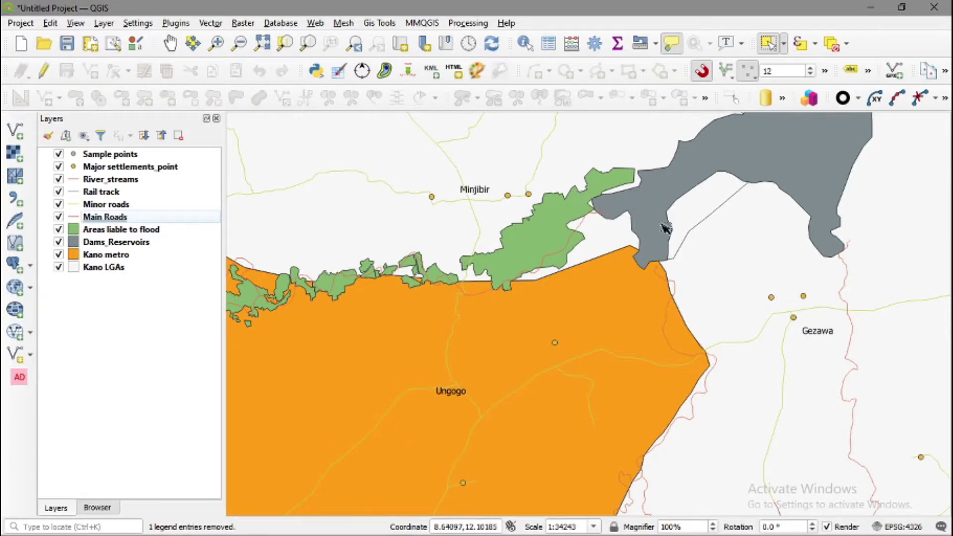
click(102, 243)
drag(102, 243, 110, 227)
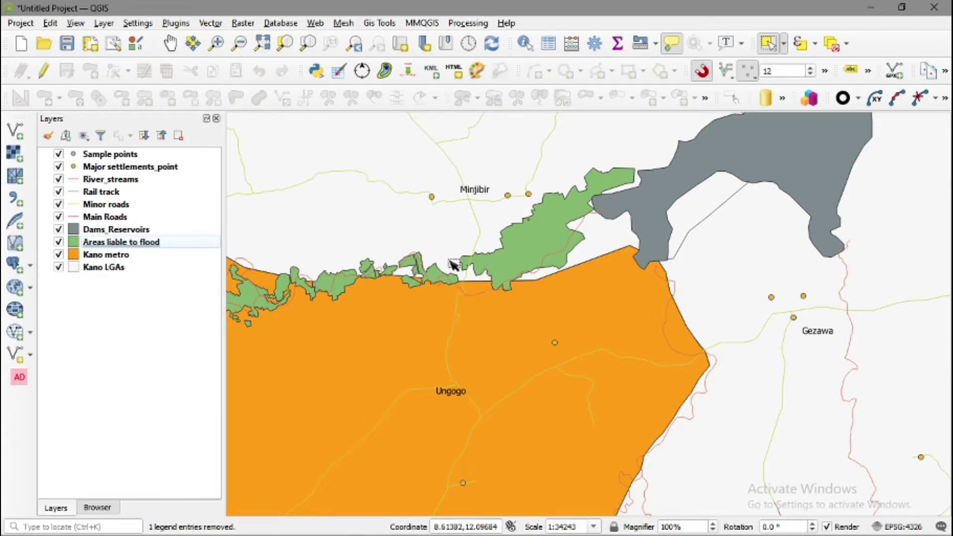
Examine how the reordered layers display across the Kano metropolitan area, and select the Sample points layer.
scroll(434, 313, down, 1)
drag(317, 347, 641, 221)
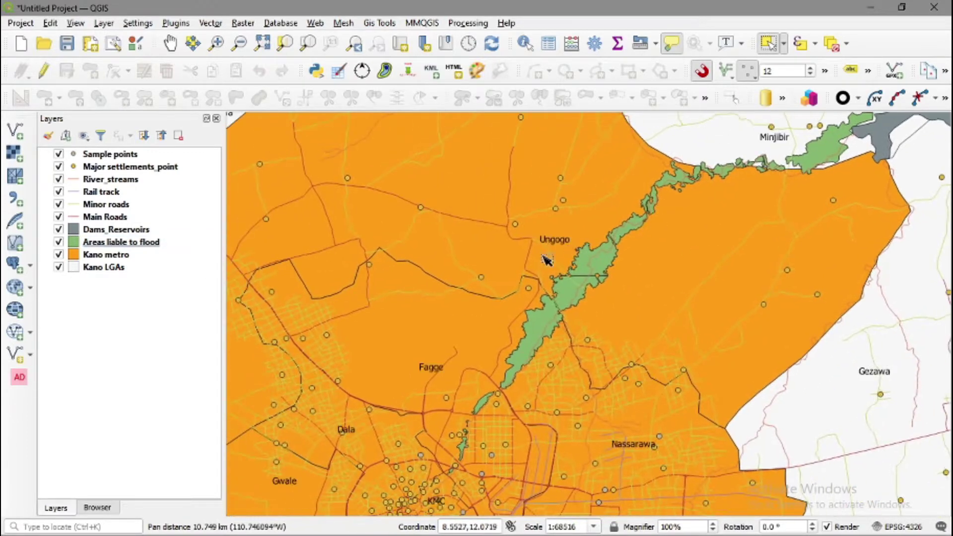
scroll(544, 270, down, 1)
drag(481, 300, 532, 202)
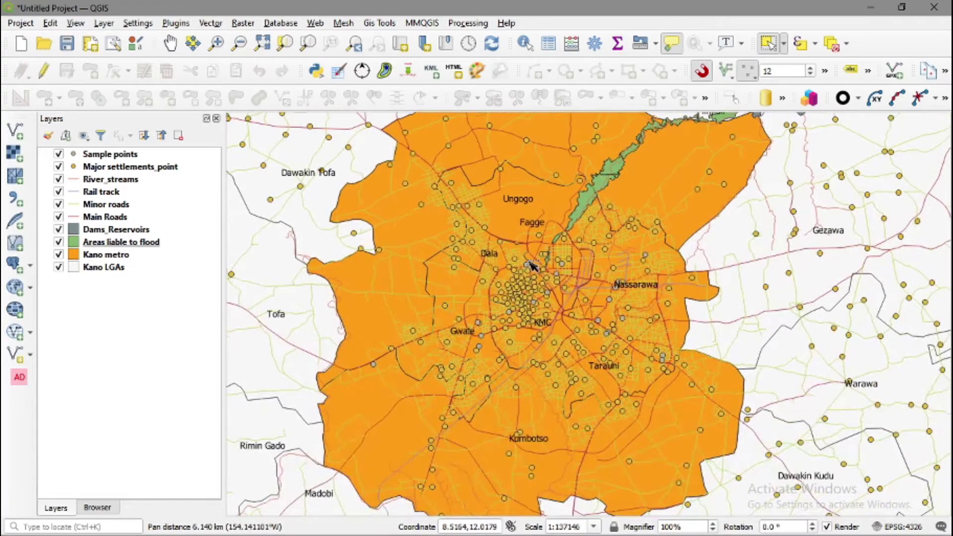
scroll(531, 265, down, 1)
scroll(594, 223, up, 1)
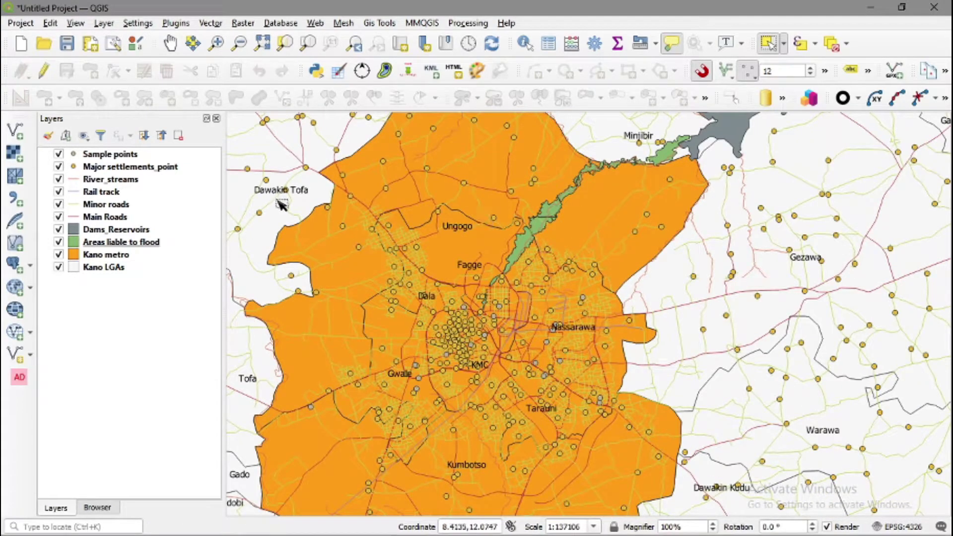
click(129, 158)
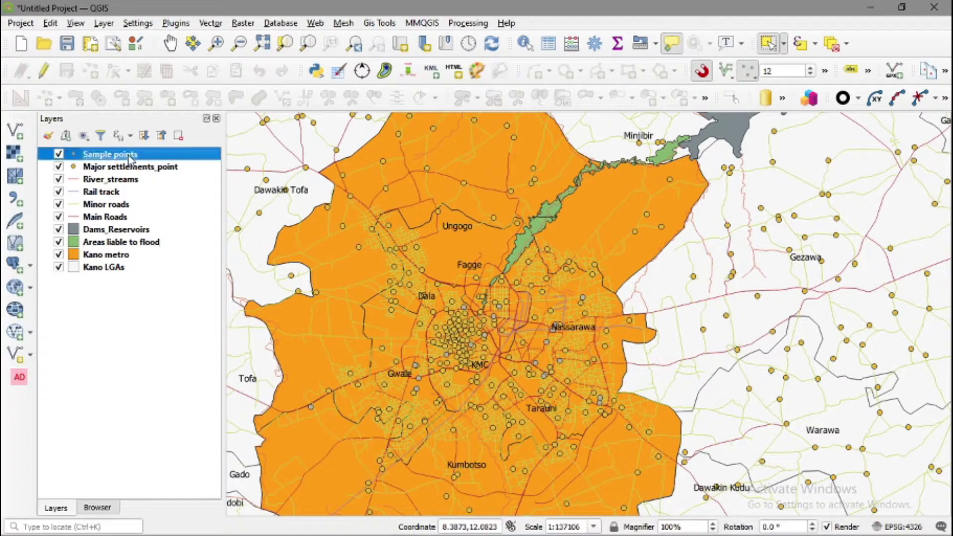